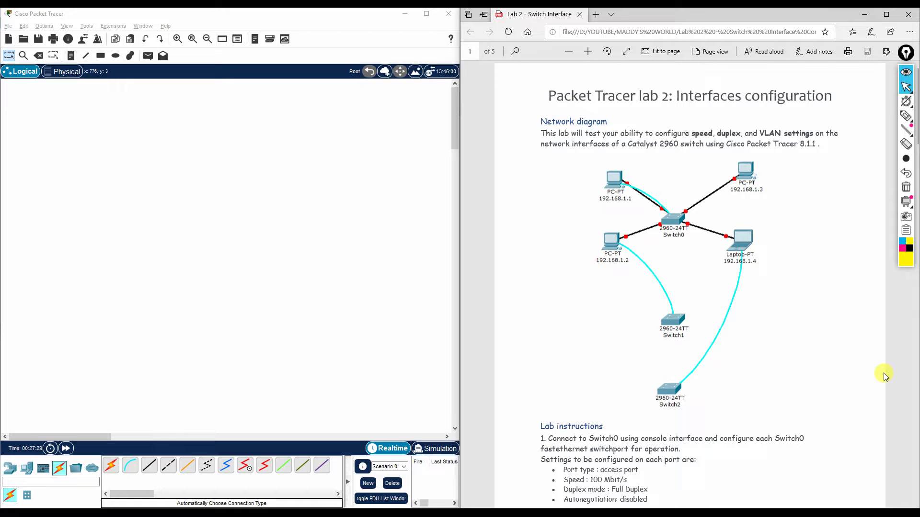
Review the first lab instruction and underline Switch0 in yellow in the network diagram.
scroll(727, 329, "down", 3)
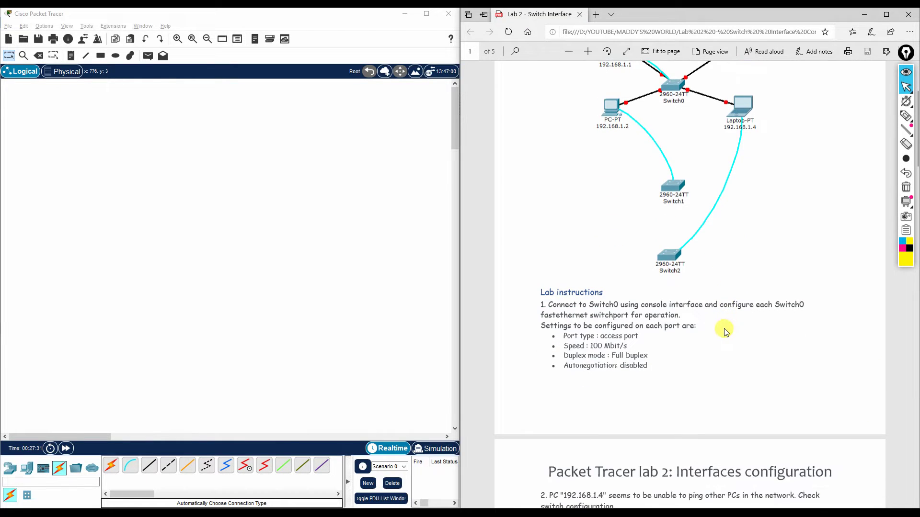
left_click_drag(548, 305, 618, 305)
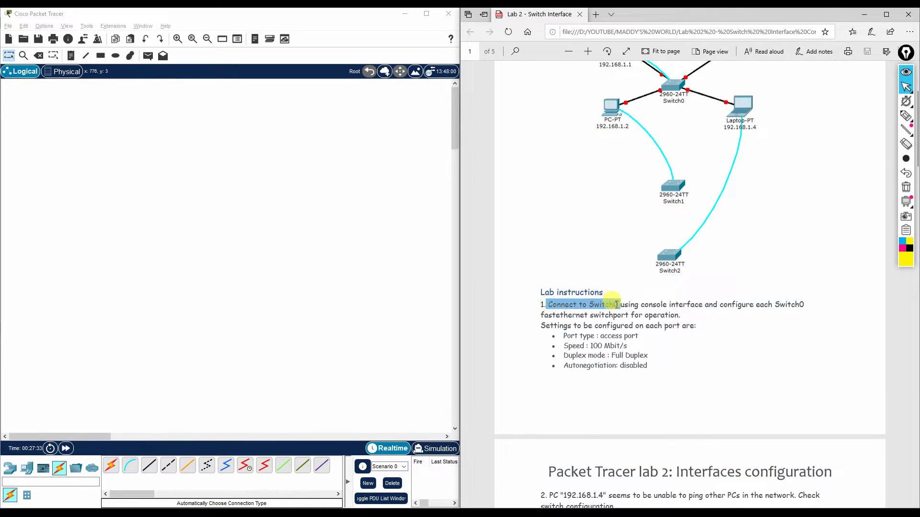
key("ctrl+shift+h")
left_click_drag(659, 107, 690, 107)
Mark the required port type, speed, duplex and autonegotiation settings in pink, and clear all annotations from the lab sheet.
left_click(902, 247)
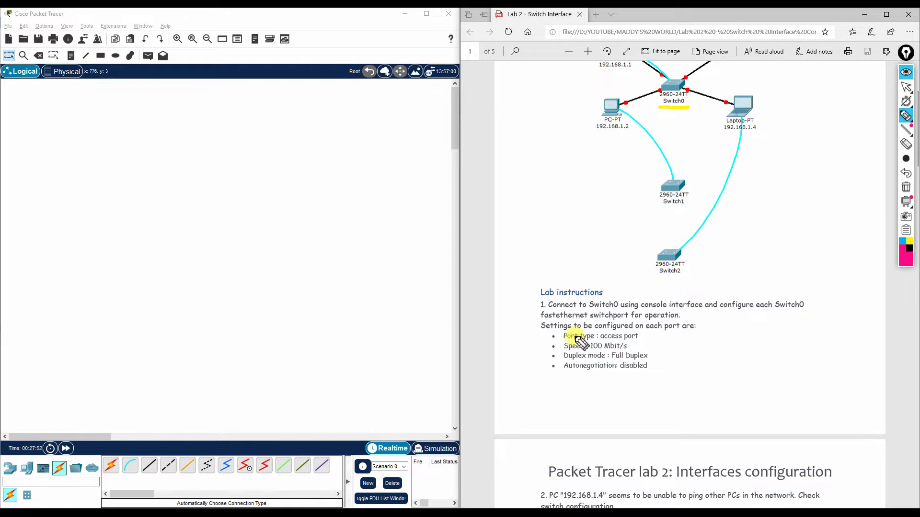
left_click(540, 335)
left_click_drag(538, 335, 555, 334)
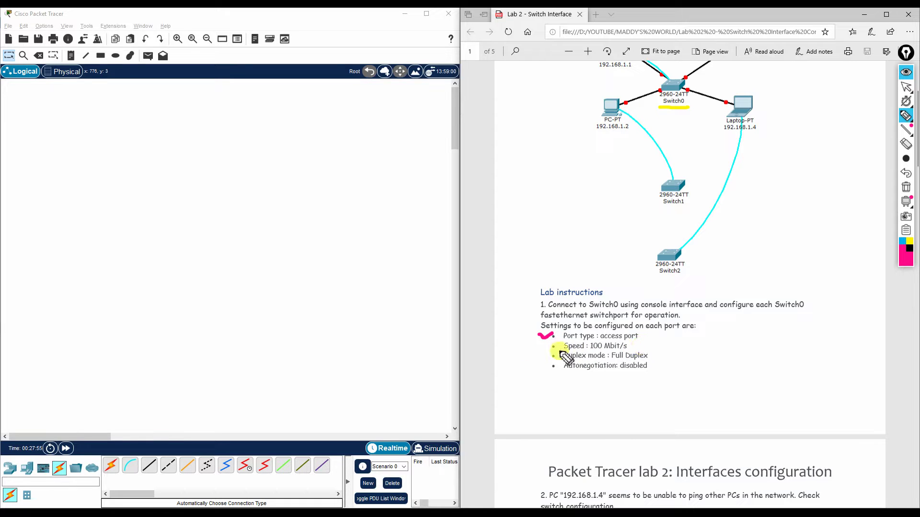
left_click_drag(591, 351, 625, 350)
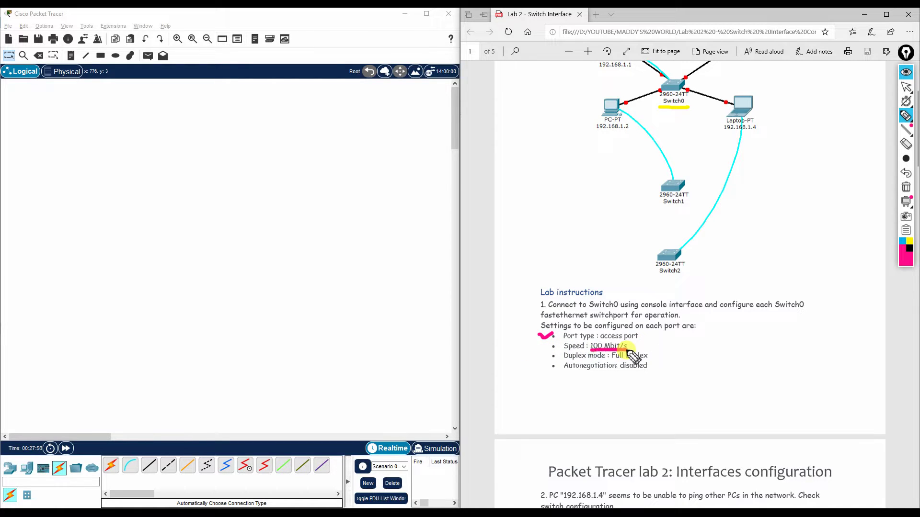
left_click_drag(612, 358, 644, 358)
left_click_drag(579, 372, 658, 378)
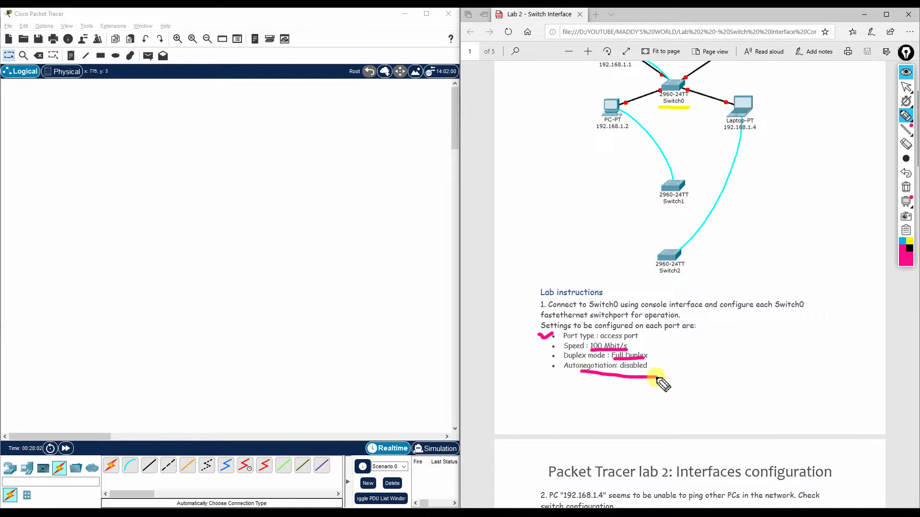
left_click(906, 145)
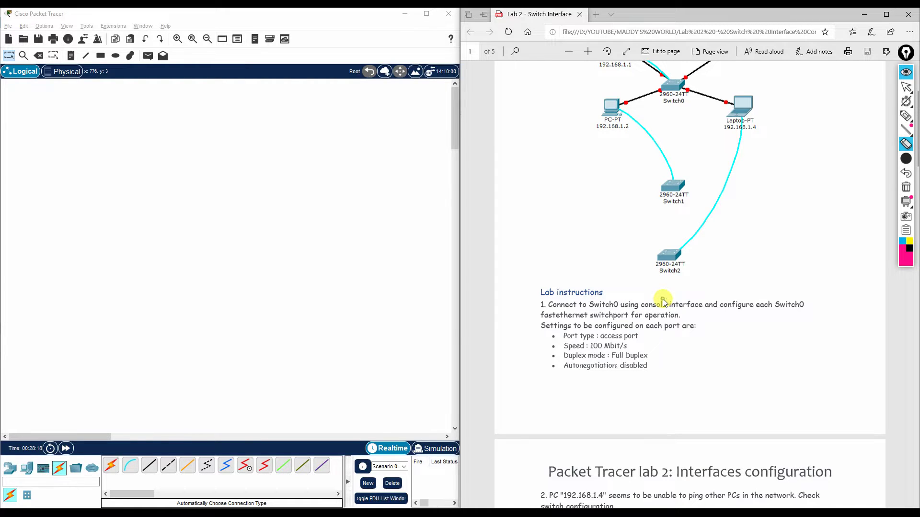
Examine lab instruction 2 about PC 192.168.1.4 and locate that laptop in the network diagram.
scroll(649, 354, "down", 3)
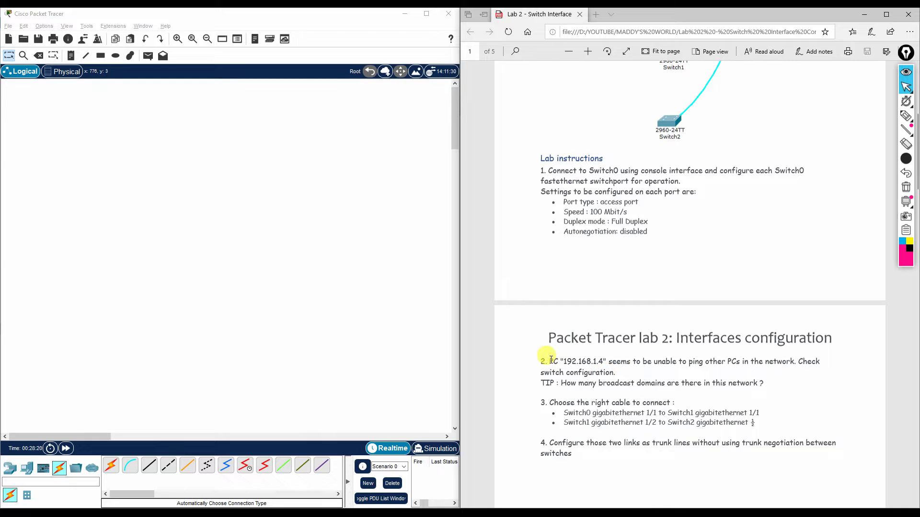
left_click_drag(551, 359, 606, 360)
left_click(586, 365)
scroll(798, 154, "up", 4)
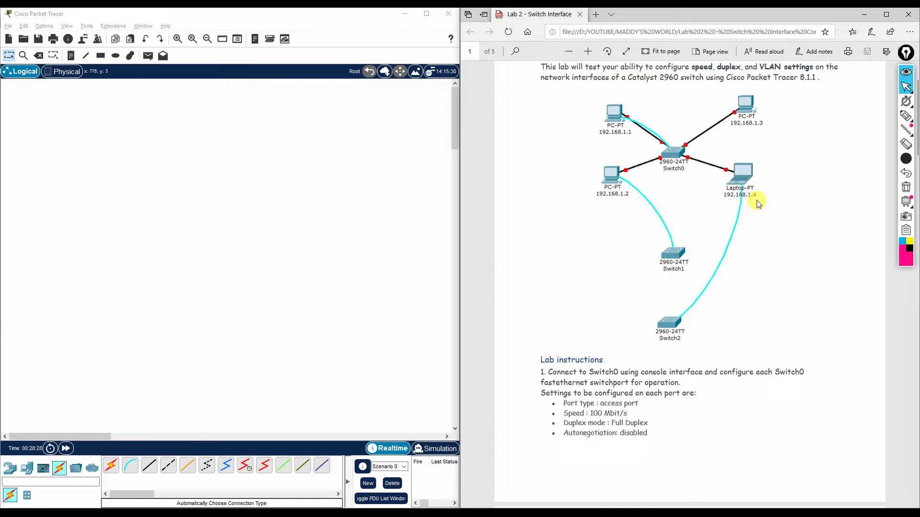
scroll(757, 200, "down", 3)
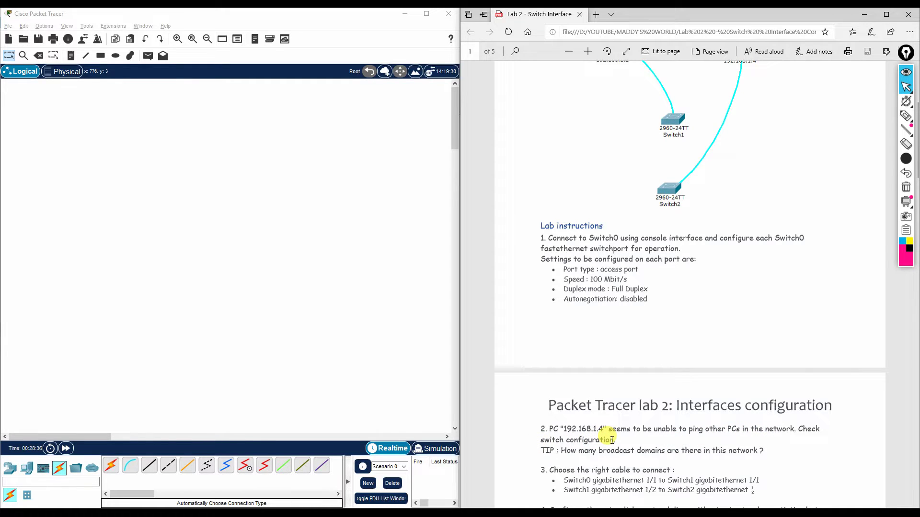
Examine lab instructions 3 and 4 on cabling the three switches' gigabit ports and trunking those links, comparing them with the diagram.
scroll(612, 440, "down", 2)
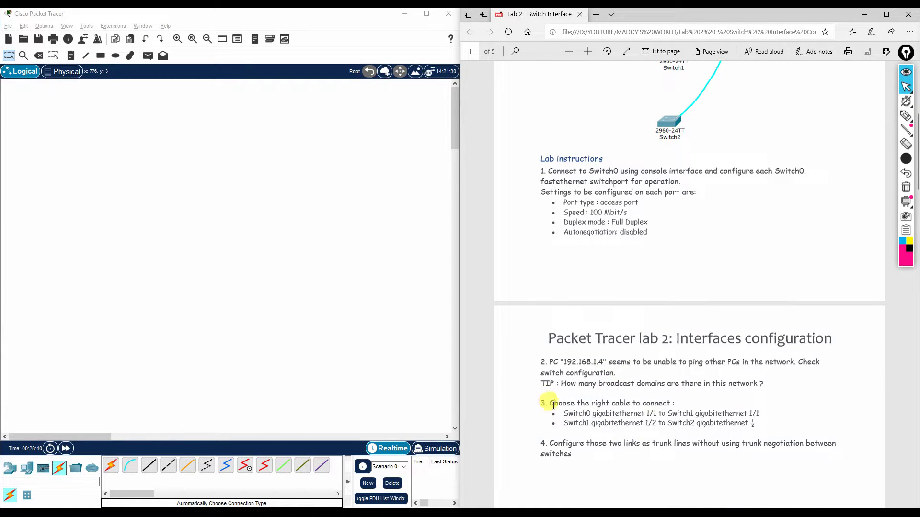
left_click_drag(550, 403, 675, 403)
scroll(690, 309, "up", 4)
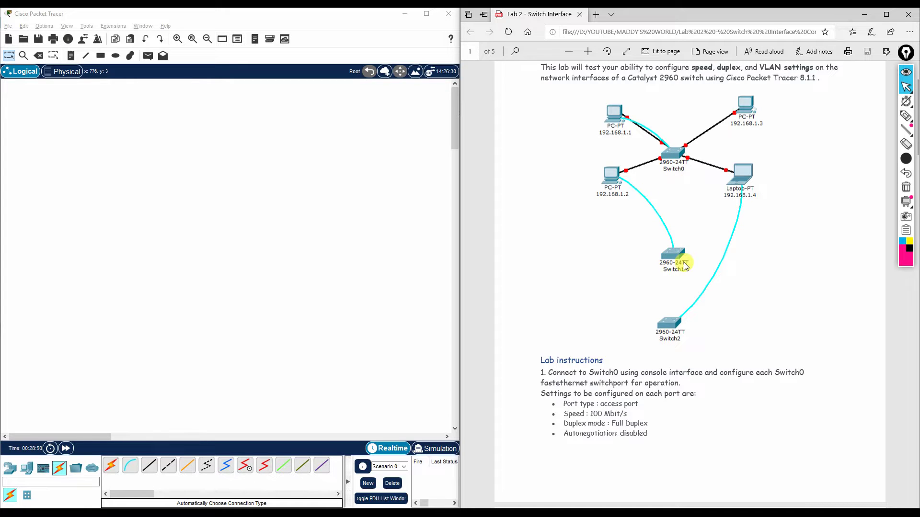
scroll(684, 264, "down", 2)
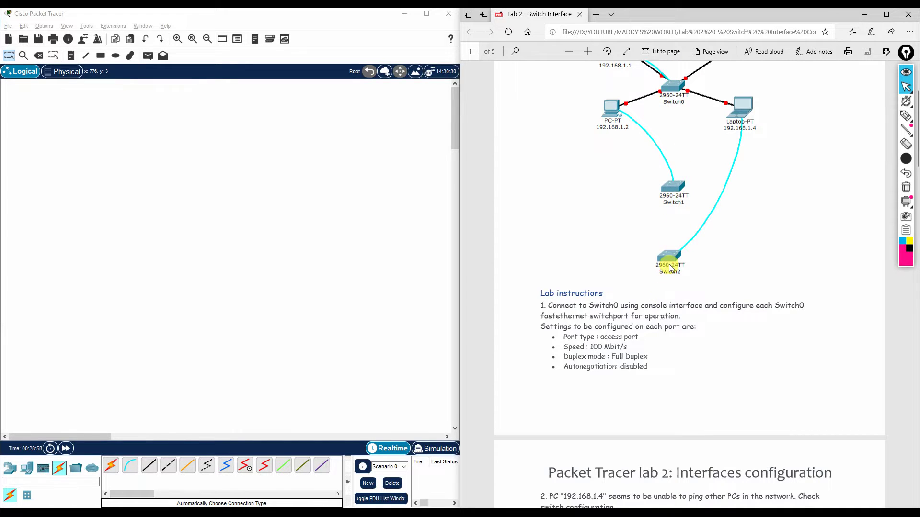
scroll(670, 269, "down", 4)
mouse_move(562, 414)
left_mouse_down()
mouse_move(761, 415)
mouse_move(564, 412)
left_mouse_up()
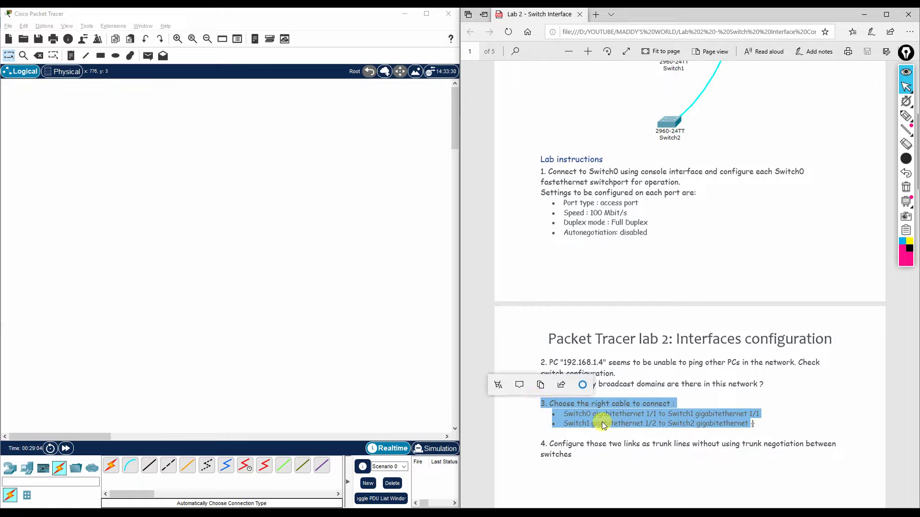
left_click(551, 376)
scroll(551, 376, "down", 2)
left_click_drag(551, 376, 806, 378)
left_click(729, 405)
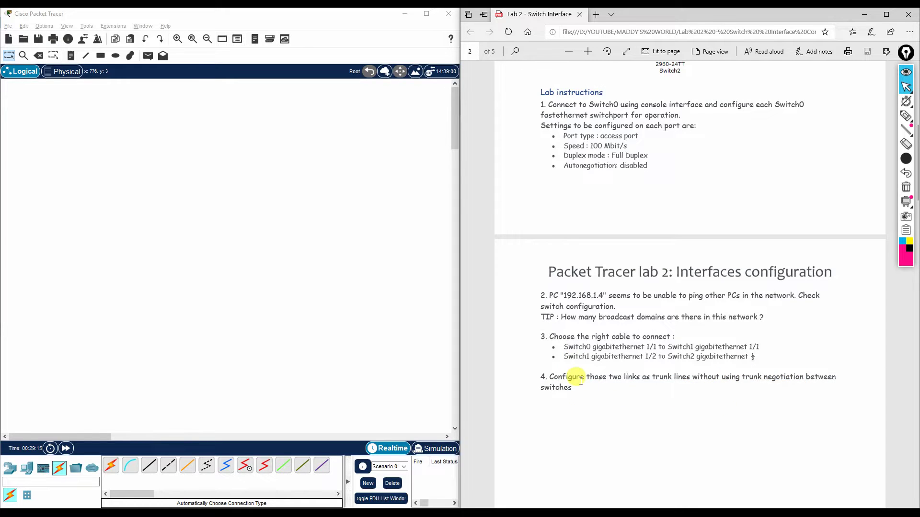
Place a 2960 switch in the upper middle of the empty logical workspace, following the lab's network diagram.
scroll(580, 380, "up", 5)
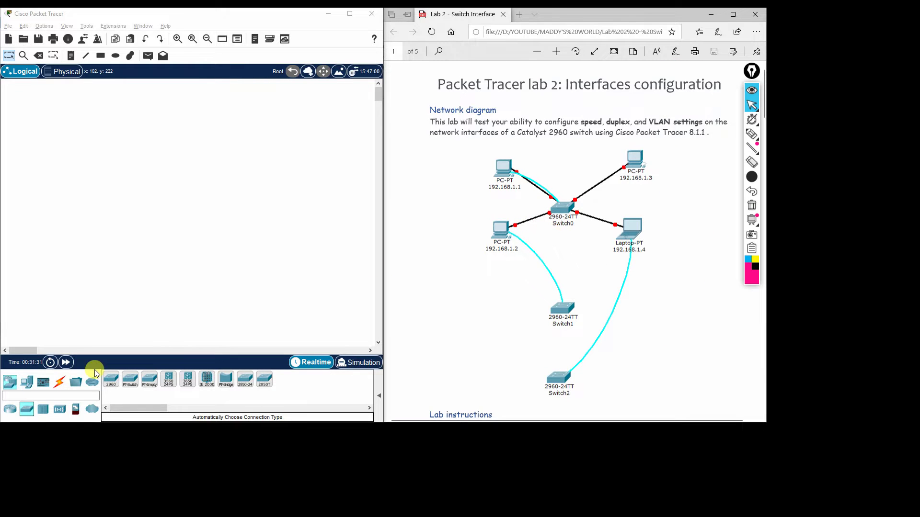
left_click(111, 380)
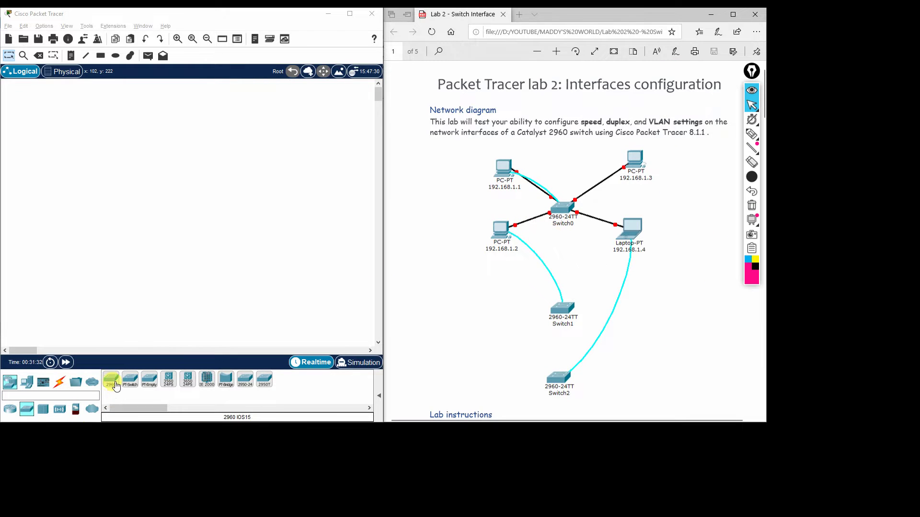
left_click(168, 144)
left_click_drag(181, 149, 160, 195)
scroll(175, 152, "down", 2)
Add four PCs around Switch0, two on its left side and two on its right.
left_click(27, 382)
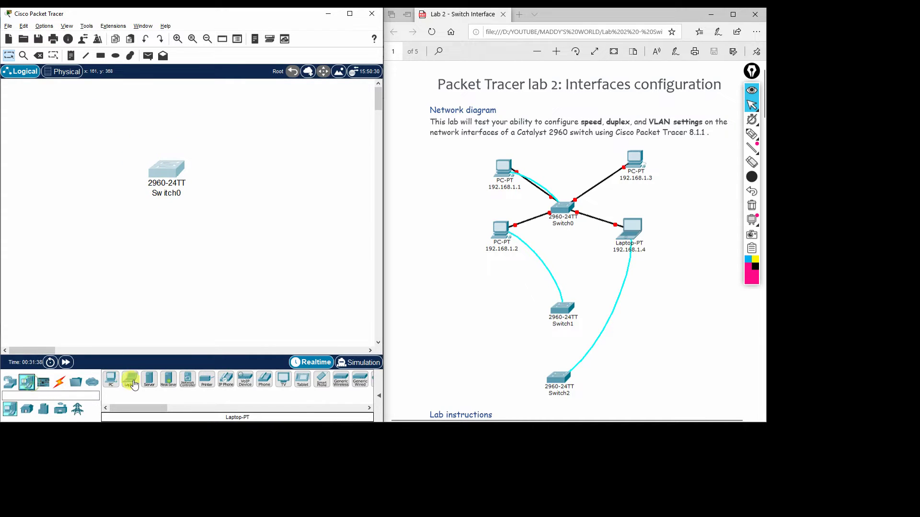
left_click(112, 382)
left_click(62, 120)
left_click(112, 382)
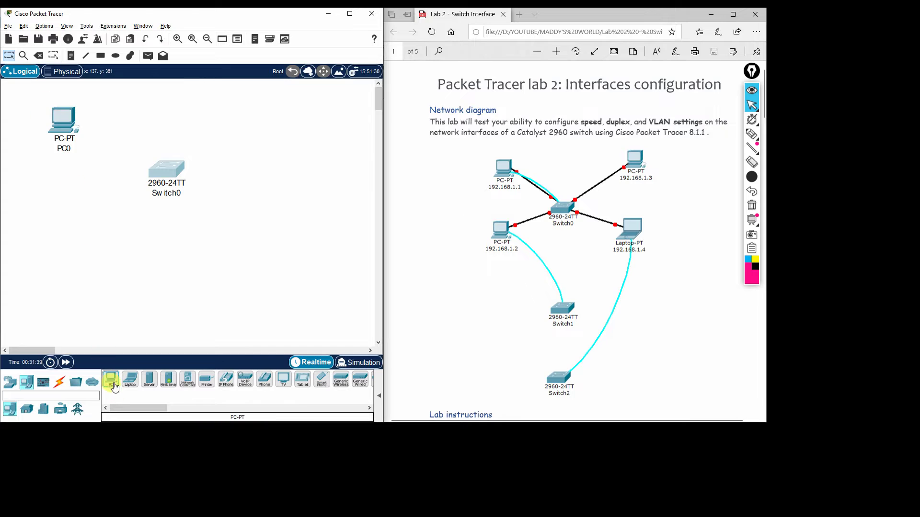
left_click(66, 245)
left_click(112, 382)
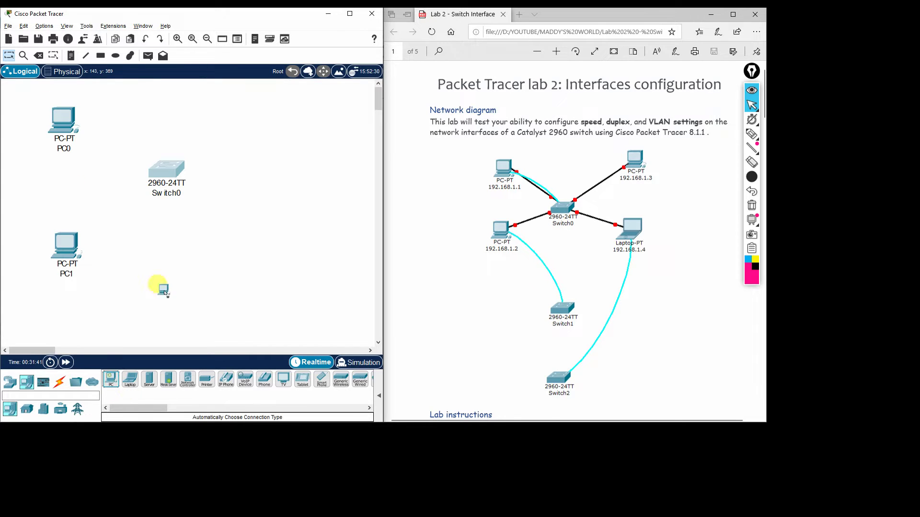
left_click(291, 126)
left_click(112, 382)
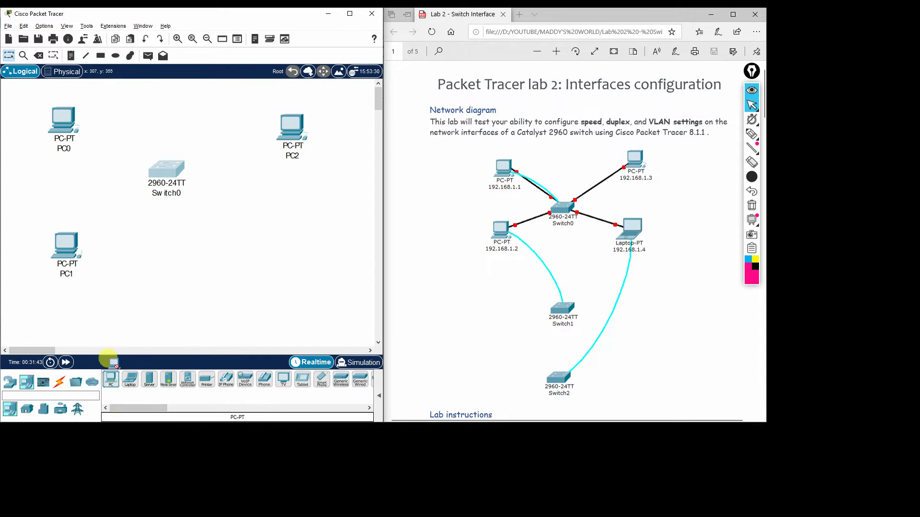
left_click(301, 265)
Rearrange the PCs and Switch0 so the switch sits centrally between the four PCs.
scroll(299, 267, "down", 2)
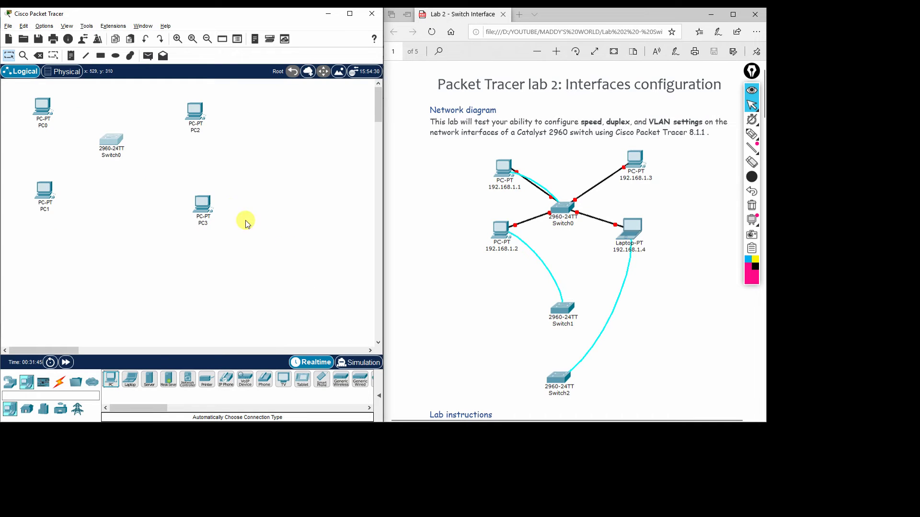
mouse_move(254, 118)
left_mouse_down()
mouse_move(257, 107)
mouse_move(266, 113)
left_mouse_up()
left_click_drag(178, 149, 190, 156)
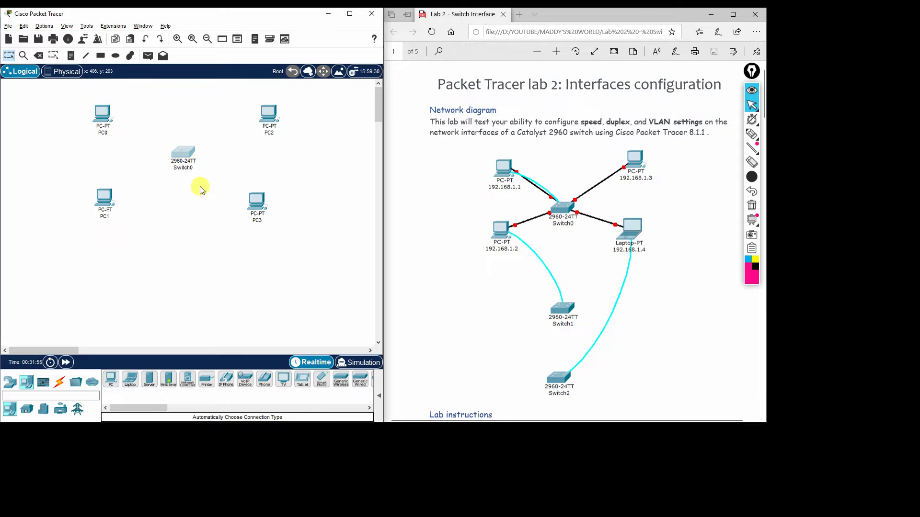
Connect PC0's FastEthernet0 to Switch0's FastEthernet0/1 with a copper straight-through cable.
left_click(58, 385)
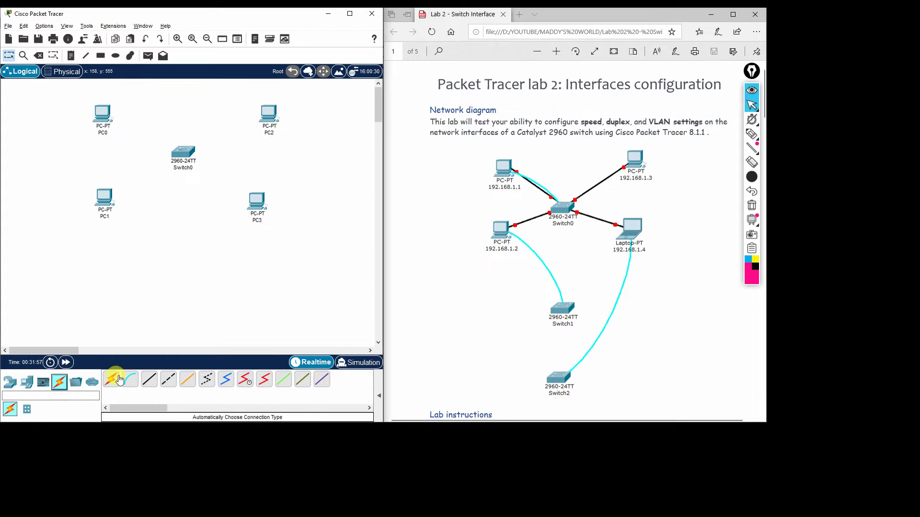
left_click(149, 379)
left_click(105, 116)
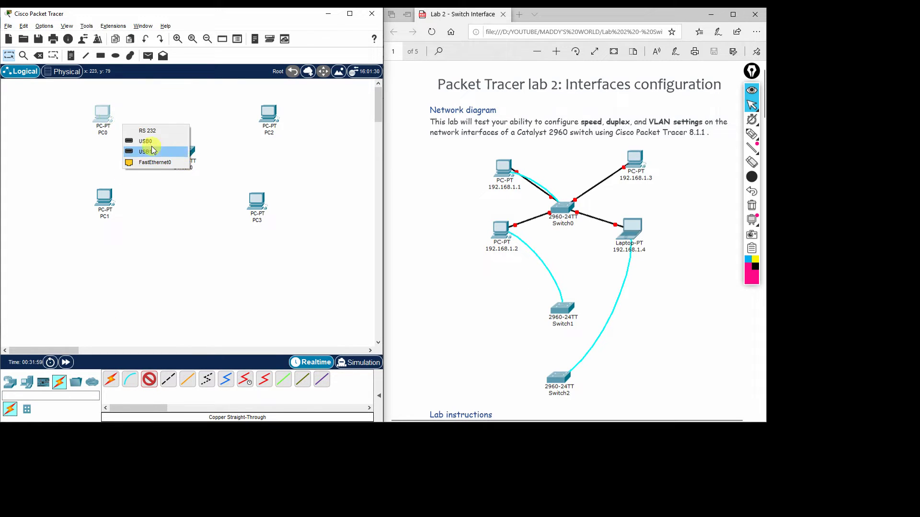
left_click(166, 163)
left_click(181, 152)
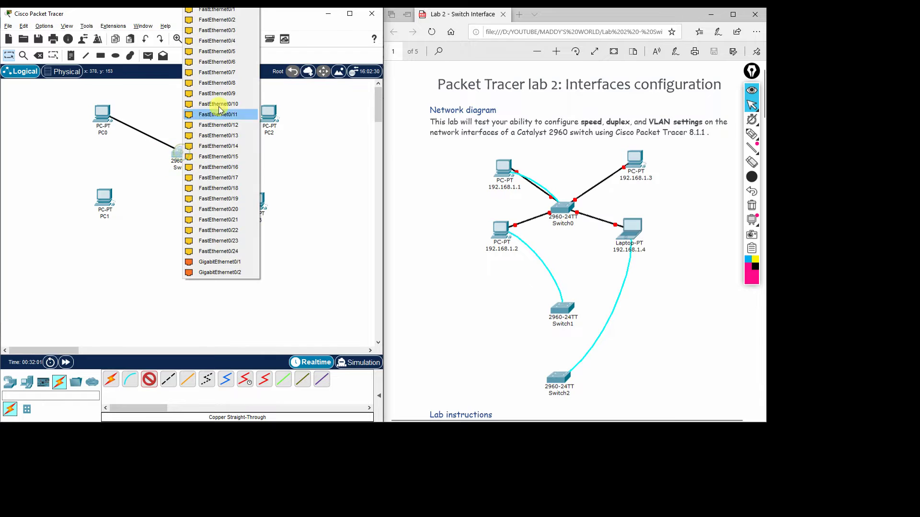
left_click(218, 11)
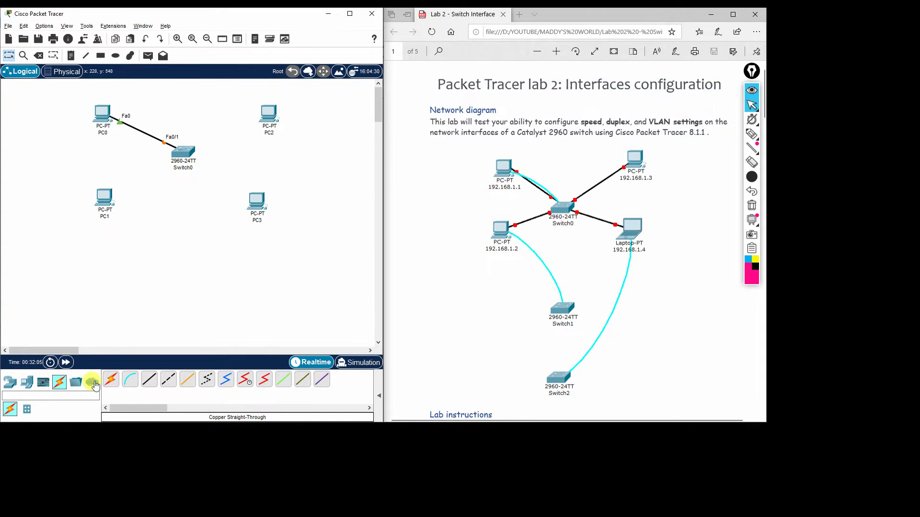
Connect Switch0's FastEthernet0/2 to PC2's FastEthernet0 with a copper straight-through cable.
left_click(149, 379)
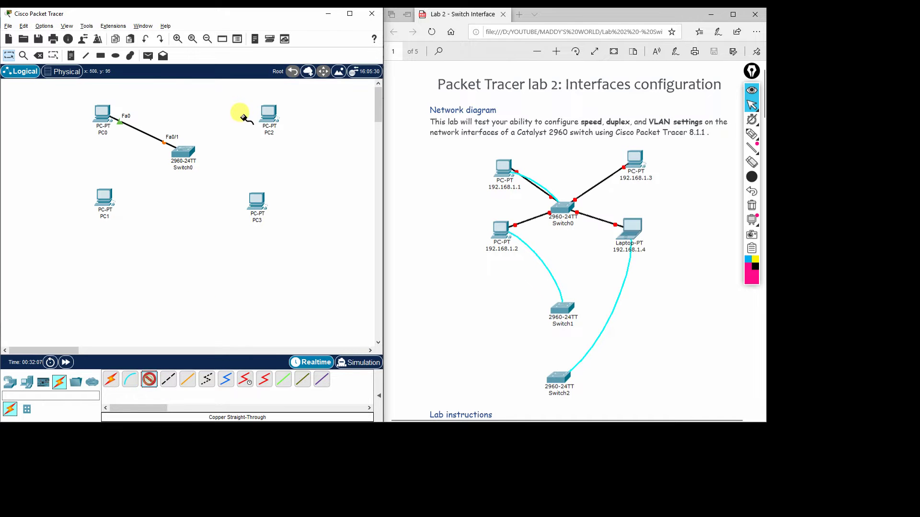
left_click(191, 153)
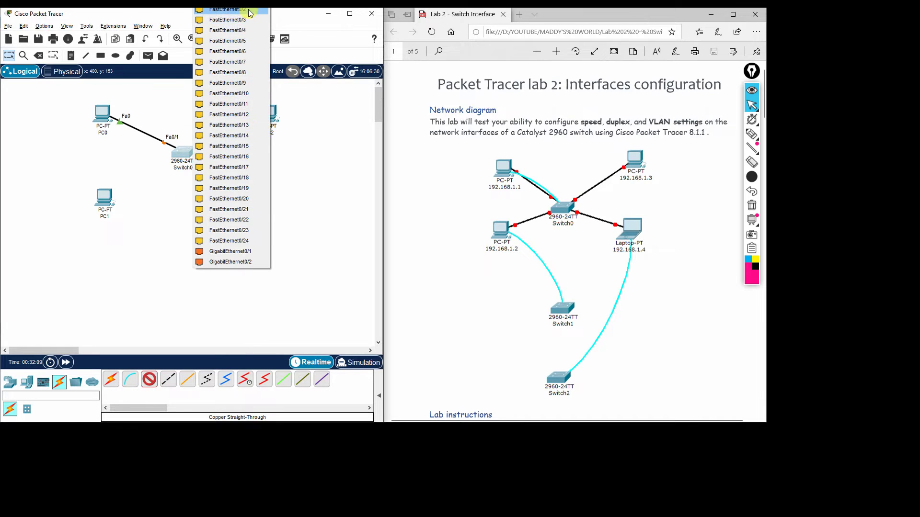
left_click(250, 15)
left_click(270, 124)
left_click(298, 132)
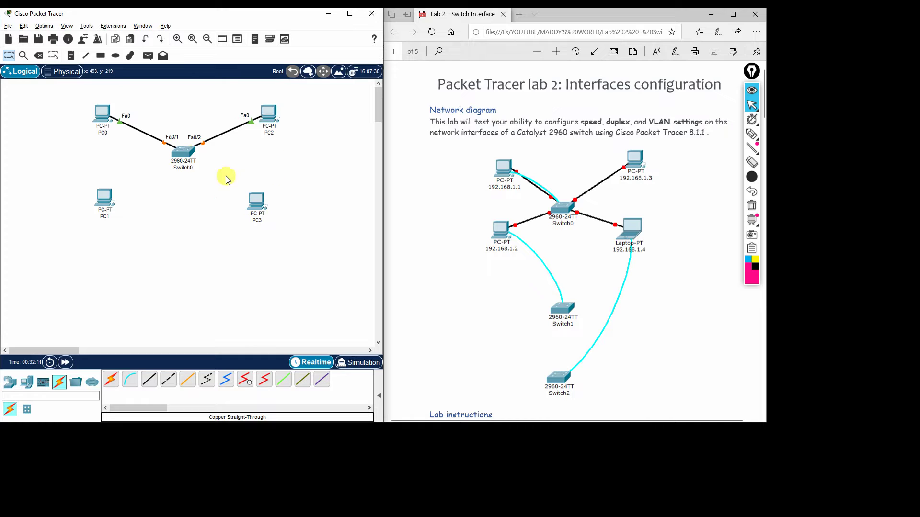
Connect Switch0's FastEthernet0/3 to PC3's FastEthernet0 with a copper straight-through cable.
left_click(149, 379)
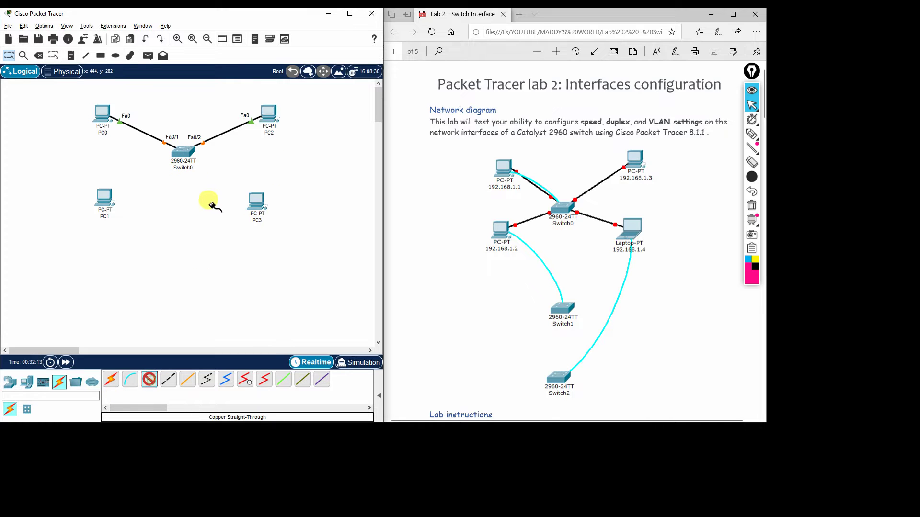
left_click(192, 156)
left_click(232, 179)
left_click(256, 200)
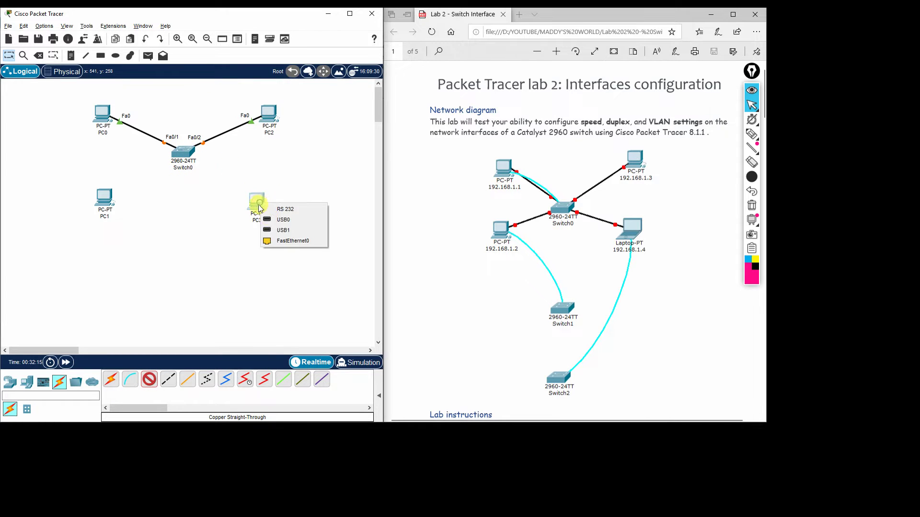
left_click(293, 242)
Connect Switch0's FastEthernet0/4 to PC1's FastEthernet0 with a copper straight-through cable, and align PC3 beneath PC2.
left_click(182, 152)
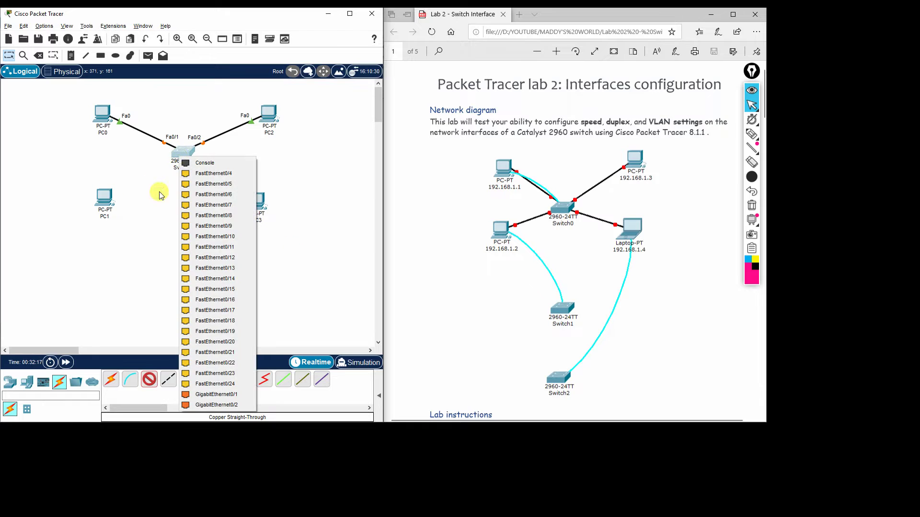
left_click(227, 176)
left_click(102, 197)
left_click(140, 238)
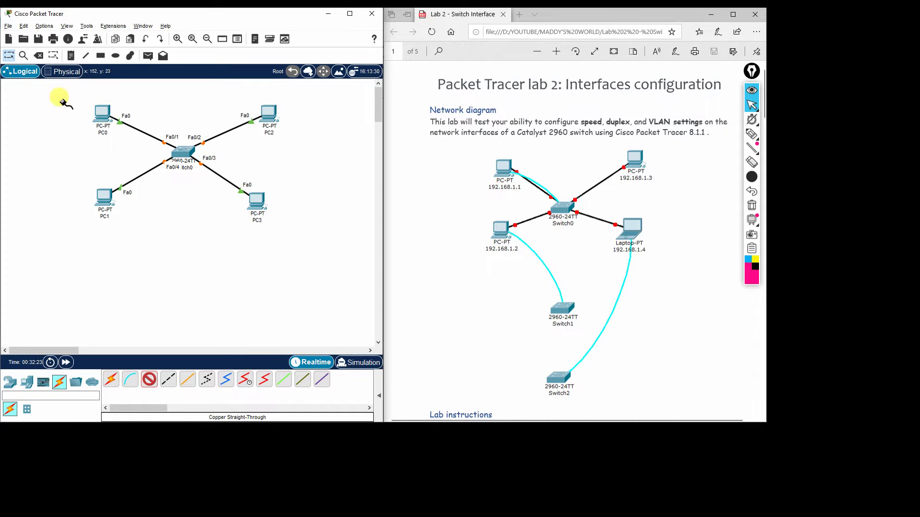
key("Escape")
left_click_drag(264, 204, 275, 206)
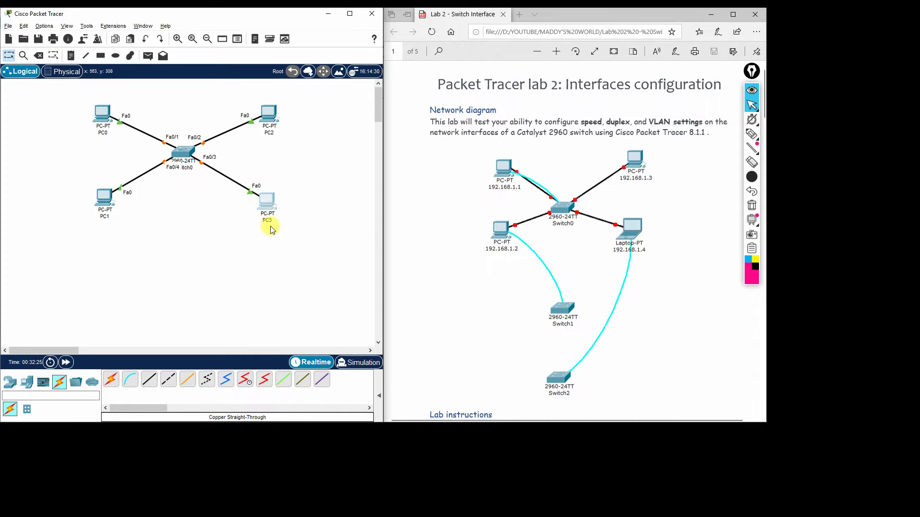
Rename PC0 in the workspace as "PC0 // 192.168.1.1".
left_click(271, 222)
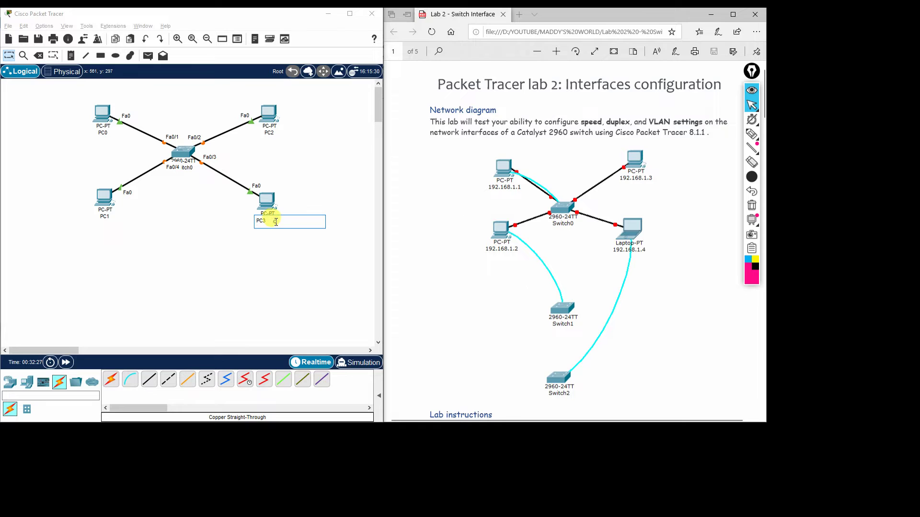
key("Return")
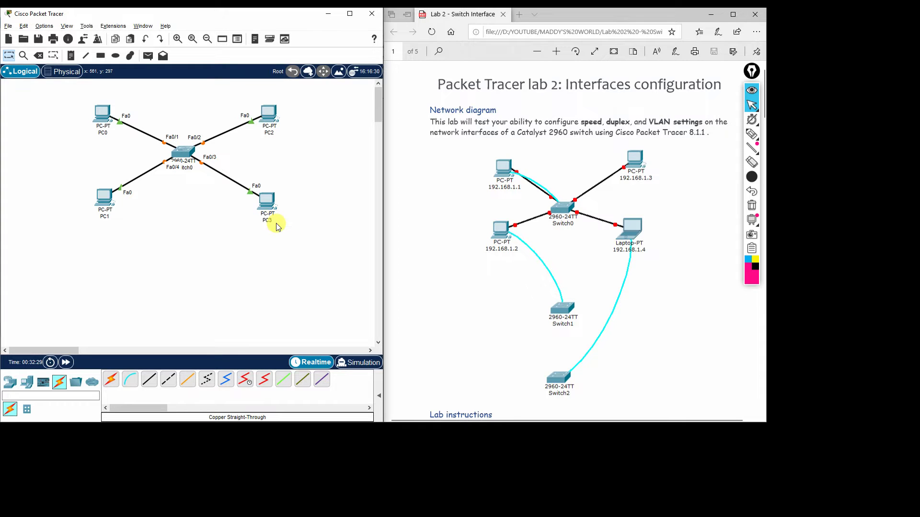
left_click(105, 133)
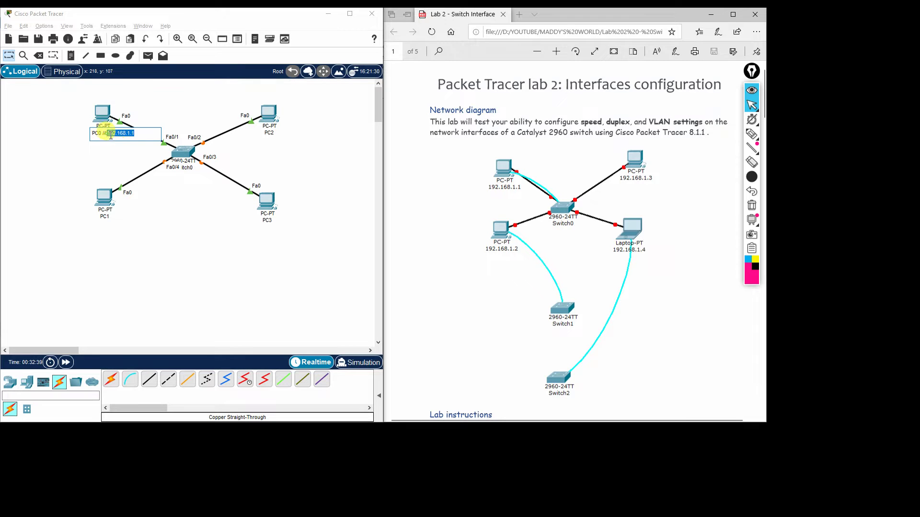
left_click(156, 226)
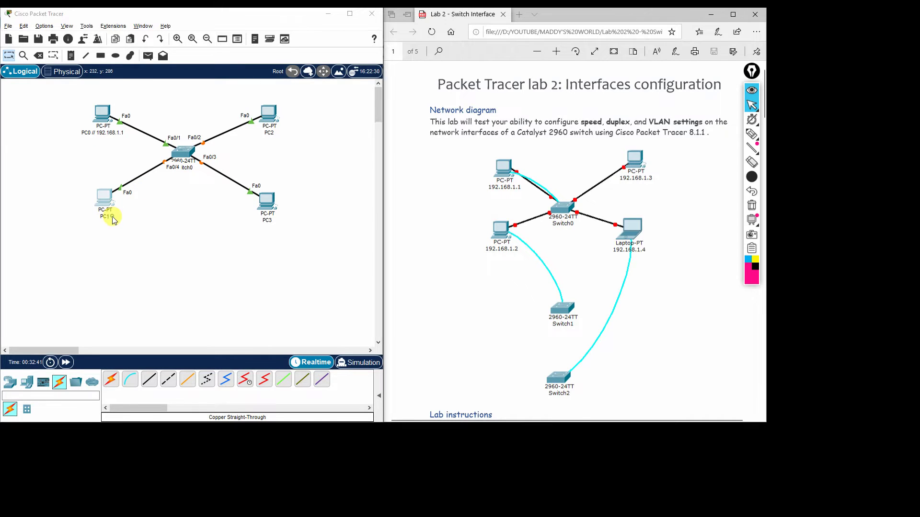
Rename PC1 in the workspace as "PC1 | 192.168.1.2".
left_click(107, 207)
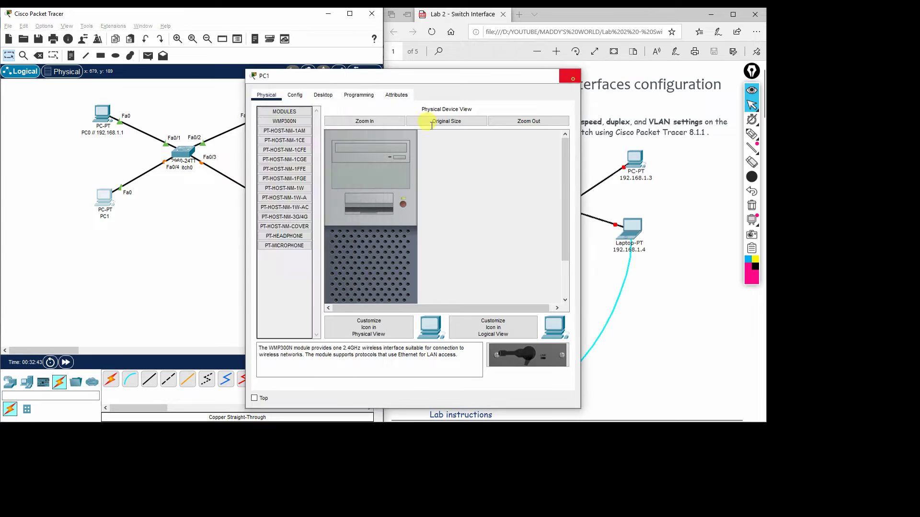
left_click(570, 75)
left_click(106, 216)
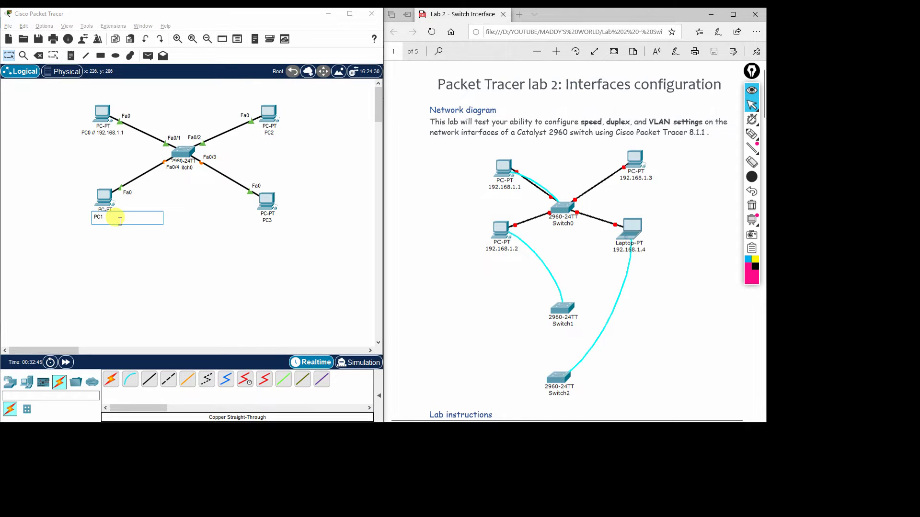
type("| 192.168.1.2")
left_click(301, 140)
Rename PC2 as "PC2 | 192.168.1.3" and PC3 as "PC3 | 192.168.1.4".
left_click(272, 132)
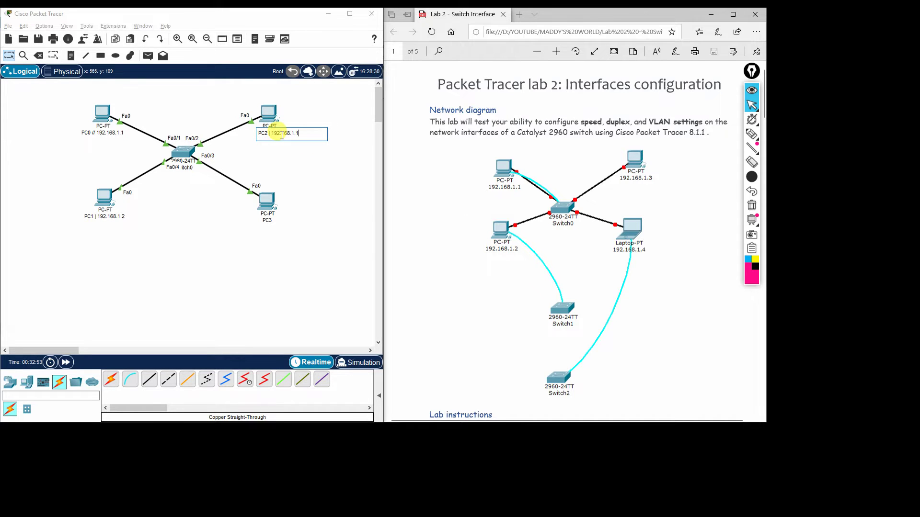
left_click(273, 209)
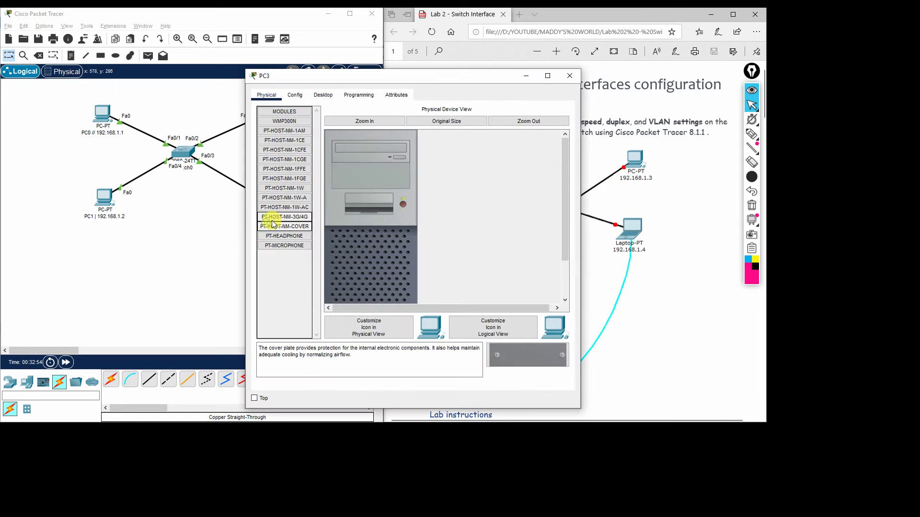
left_click(570, 75)
left_click(266, 221)
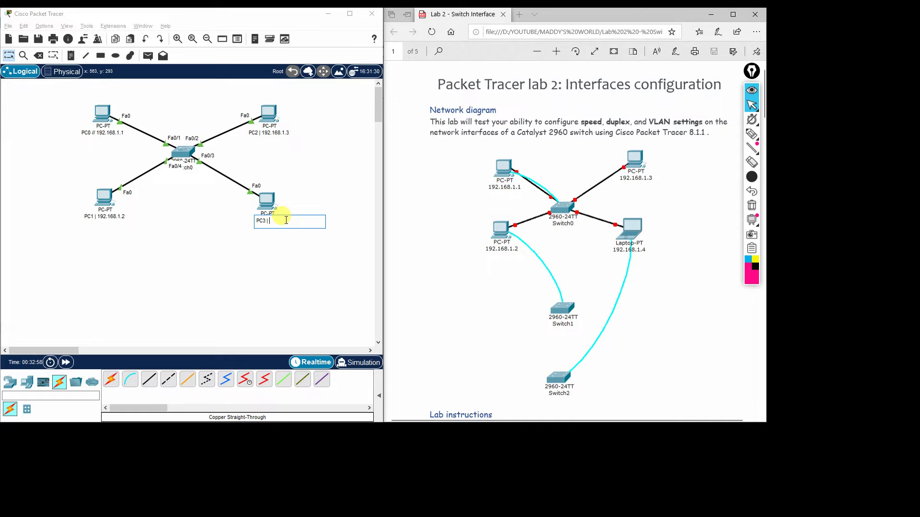
left_click(316, 280)
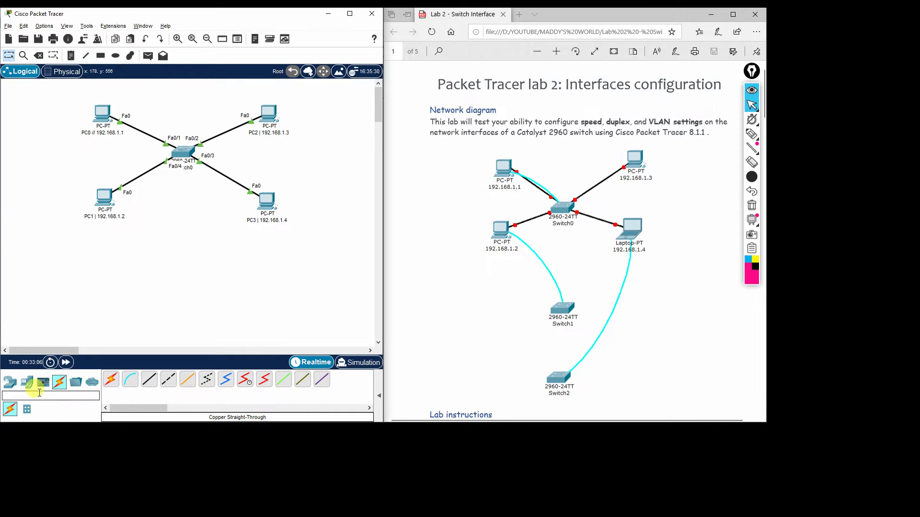
Add two more 2960 switches below Switch0, one under the other.
left_click(10, 382)
left_click(26, 409)
left_click(111, 379)
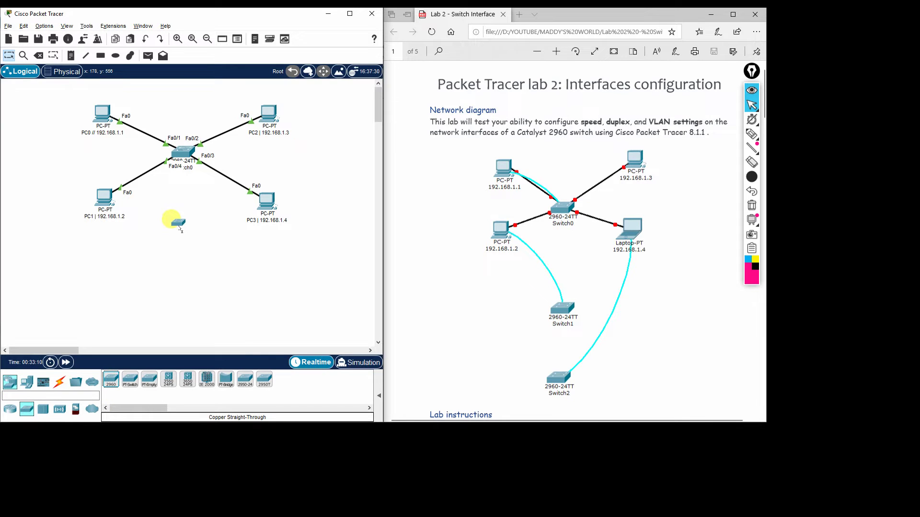
left_click(182, 234)
left_click(110, 380)
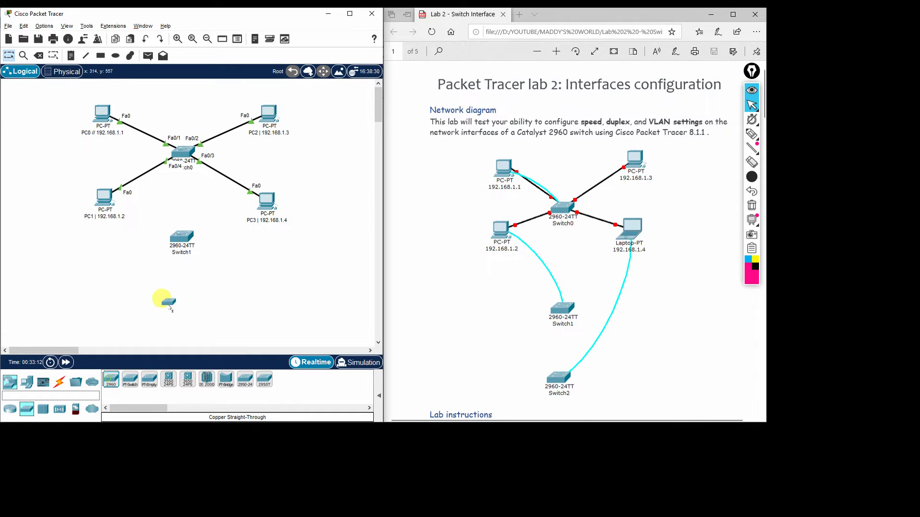
left_click(179, 324)
left_click_drag(179, 324, 180, 319)
left_click(293, 305)
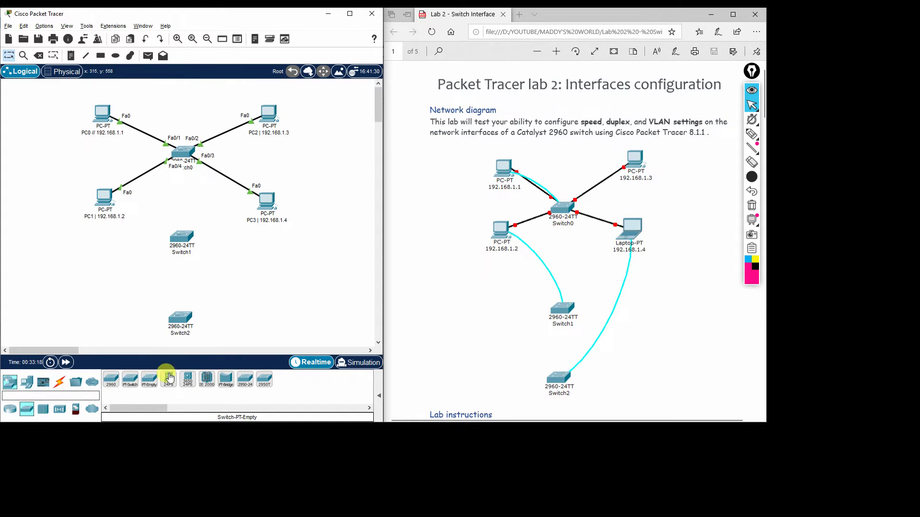
Connect Switch0's Console port to PC0 with a console cable.
left_click(60, 382)
left_click(130, 381)
left_click(183, 153)
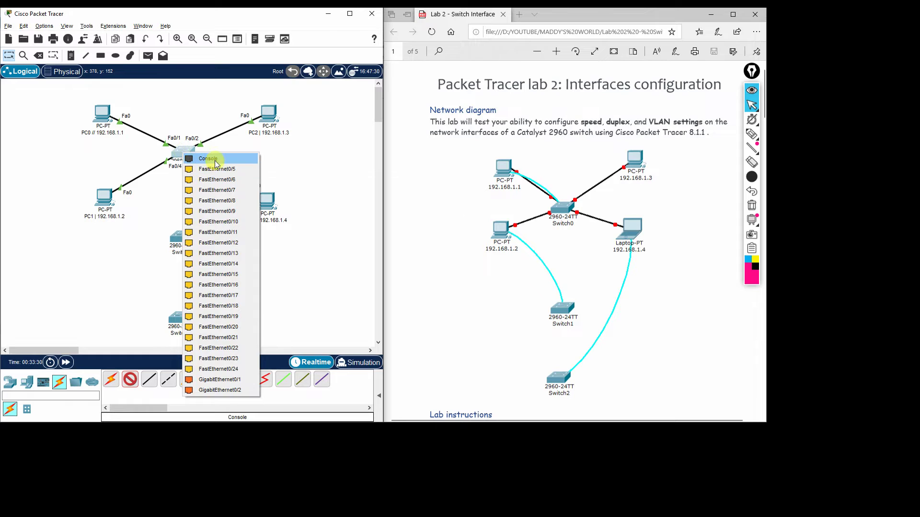
left_click(215, 163)
left_click(105, 114)
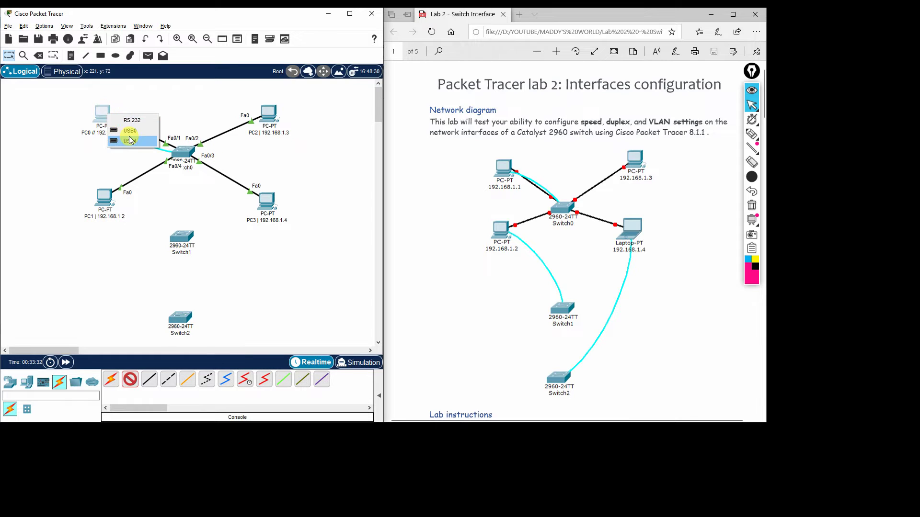
left_click(130, 139)
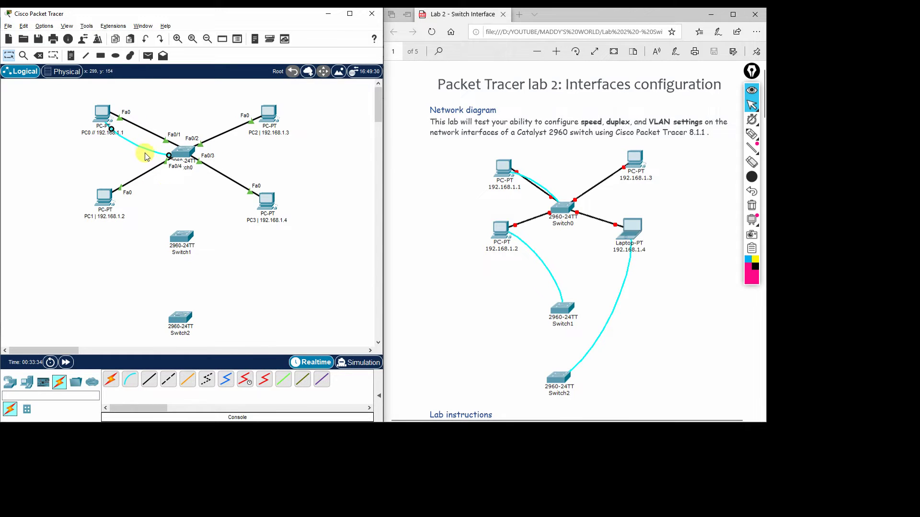
Connect PC1's RS 232 port to Switch1's Console port with a console cable.
left_click(129, 379)
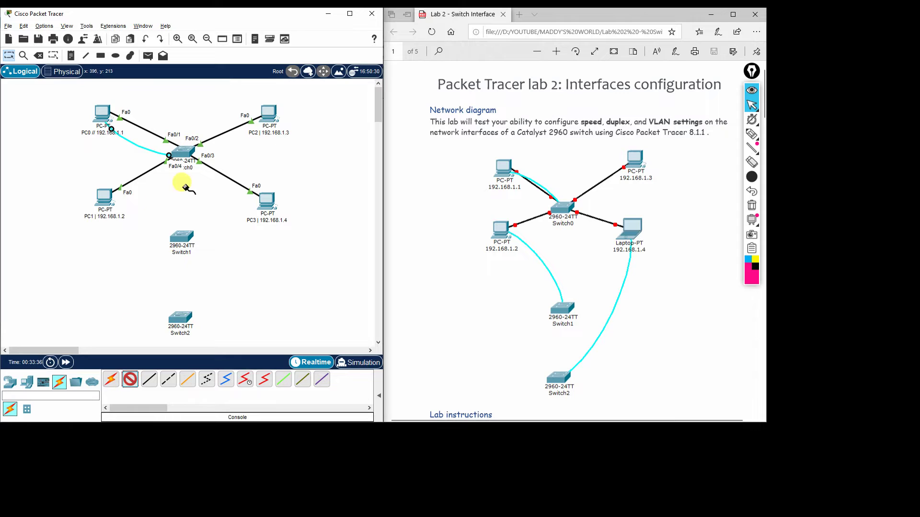
left_click(103, 197)
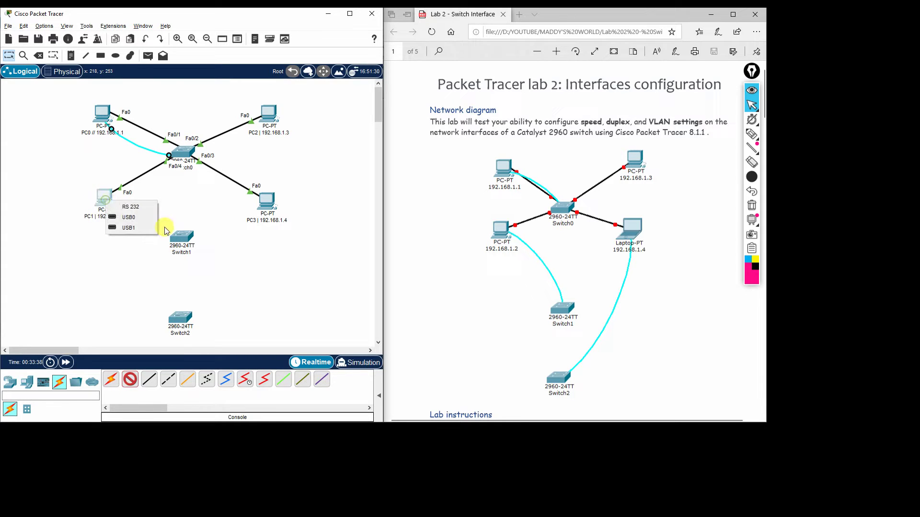
left_click(130, 207)
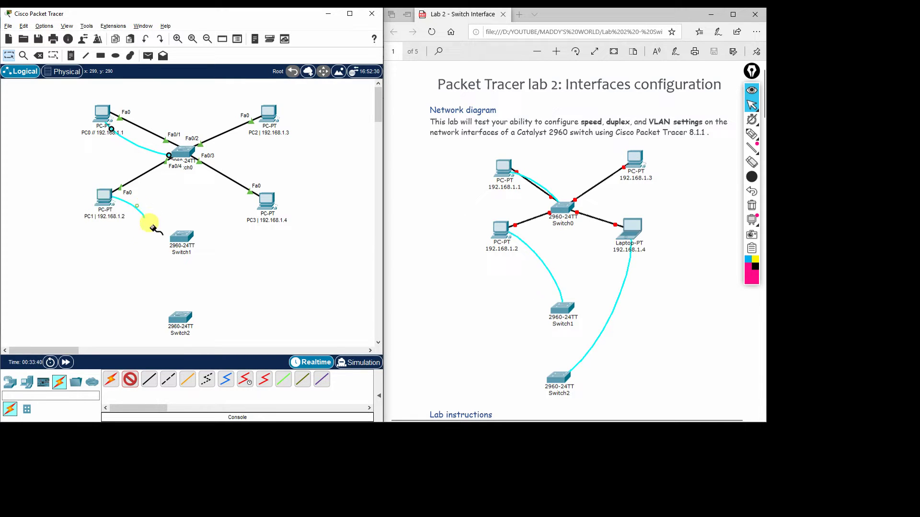
left_click(180, 235)
left_click(218, 182)
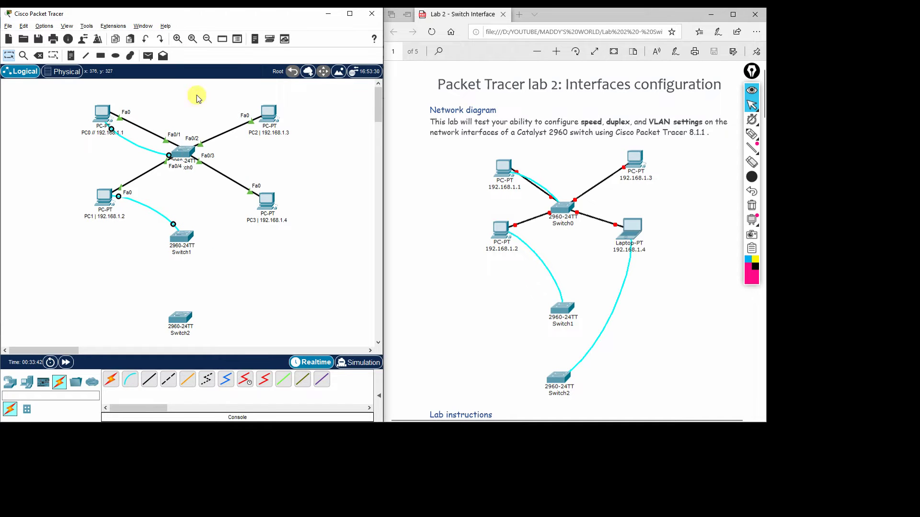
Connect Switch2's Console port to PC3's RS 232 port with a console cable.
left_click(130, 379)
left_click(180, 326)
left_click(220, 24)
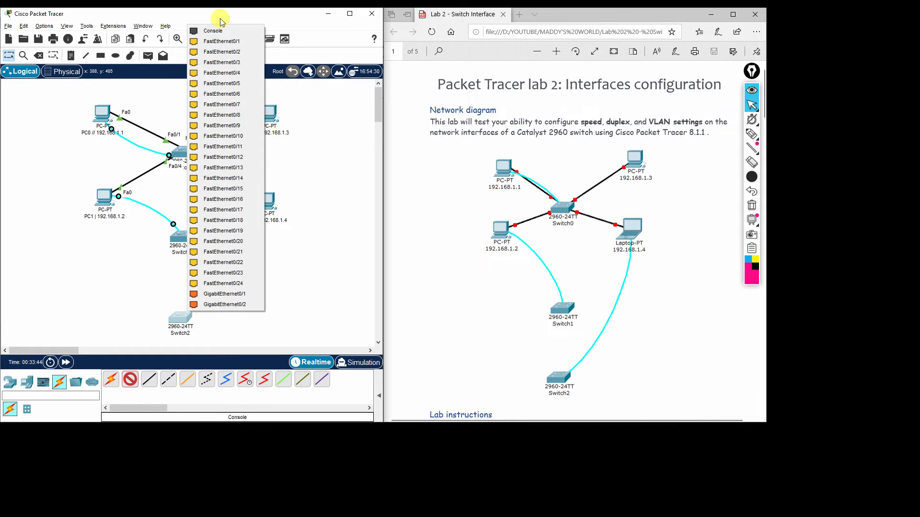
left_click(274, 214)
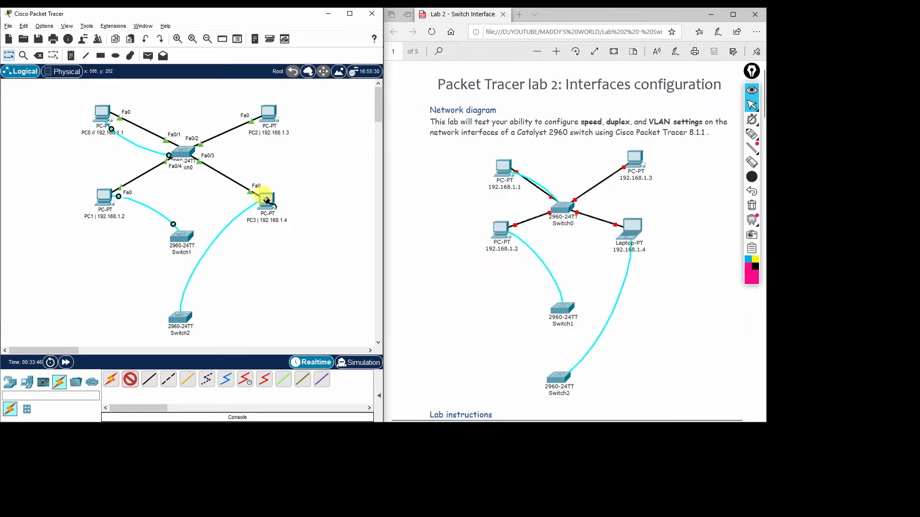
left_click(265, 201)
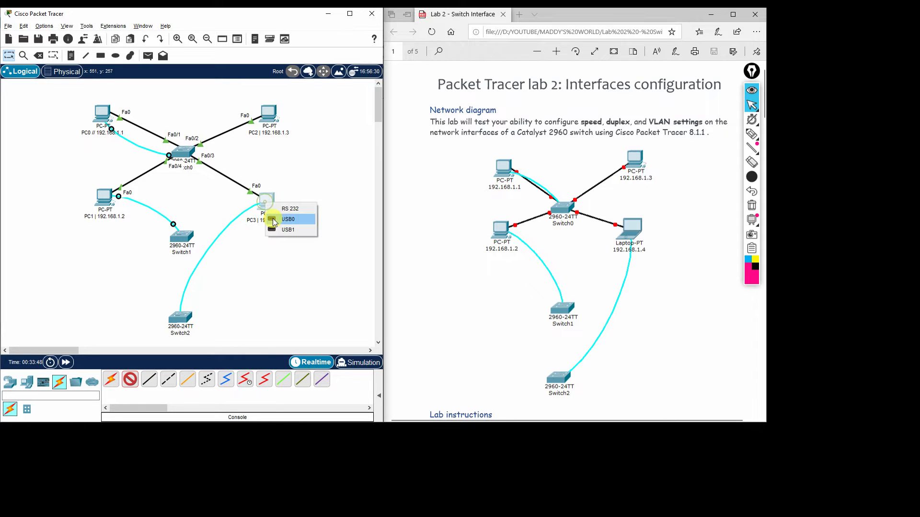
left_click(291, 208)
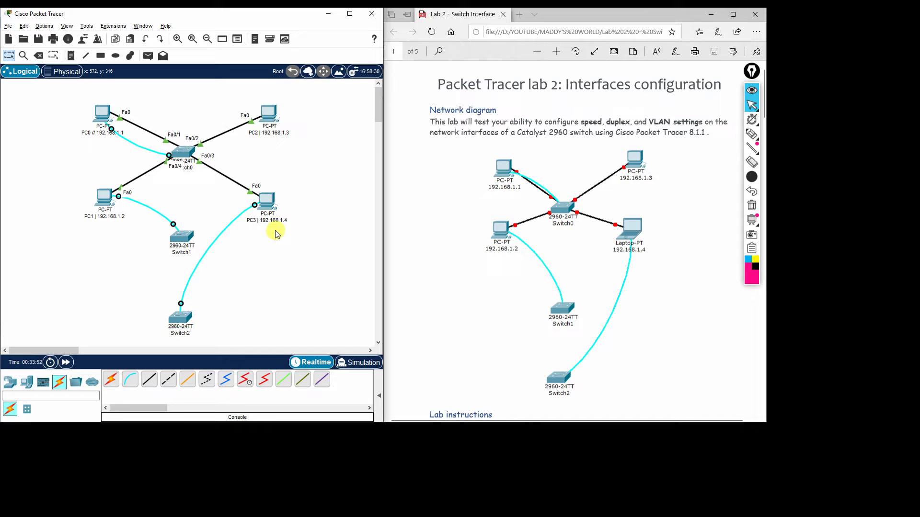
Give PC0 the static IPv4 address 192.168.1.1 with subnet mask 255.255.255.0.
scroll(481, 248, "down", 4)
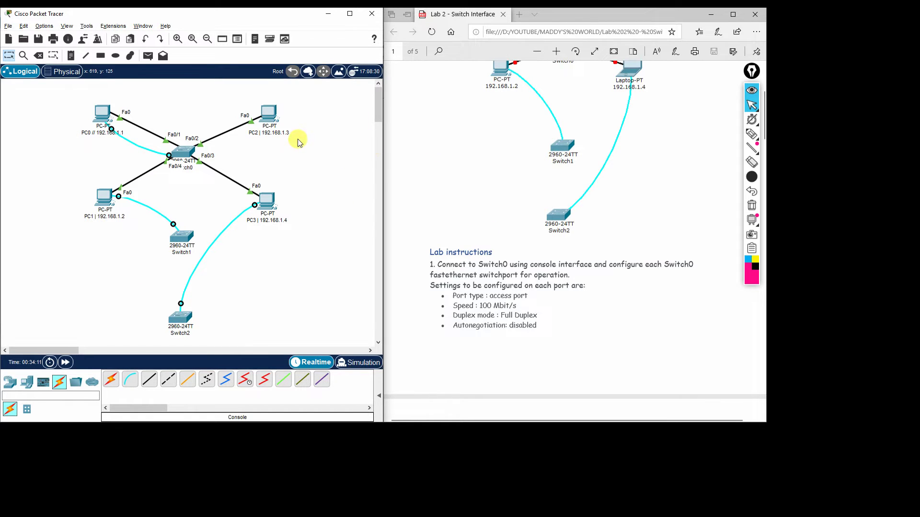
mouse_move(108, 113)
double_click(107, 113)
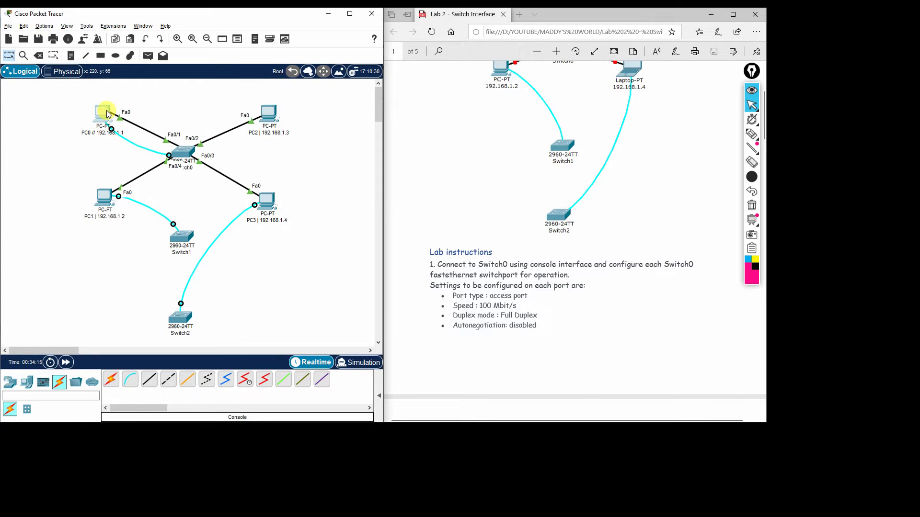
left_click(433, 77)
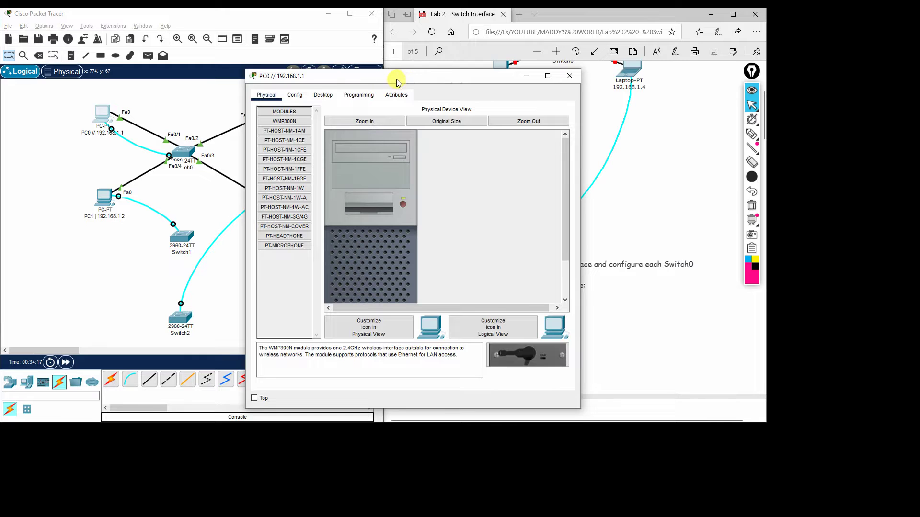
left_click_drag(396, 76, 416, 51)
left_click(345, 70)
left_click(315, 112)
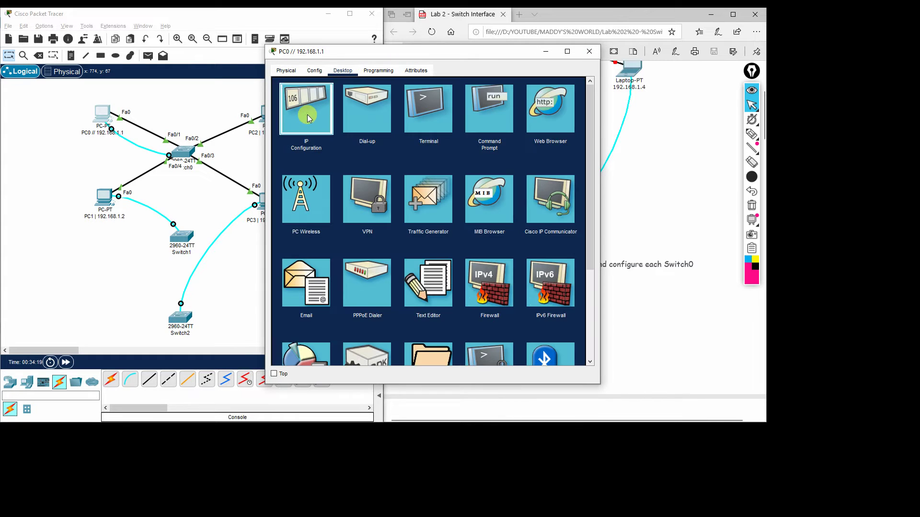
left_click(406, 137)
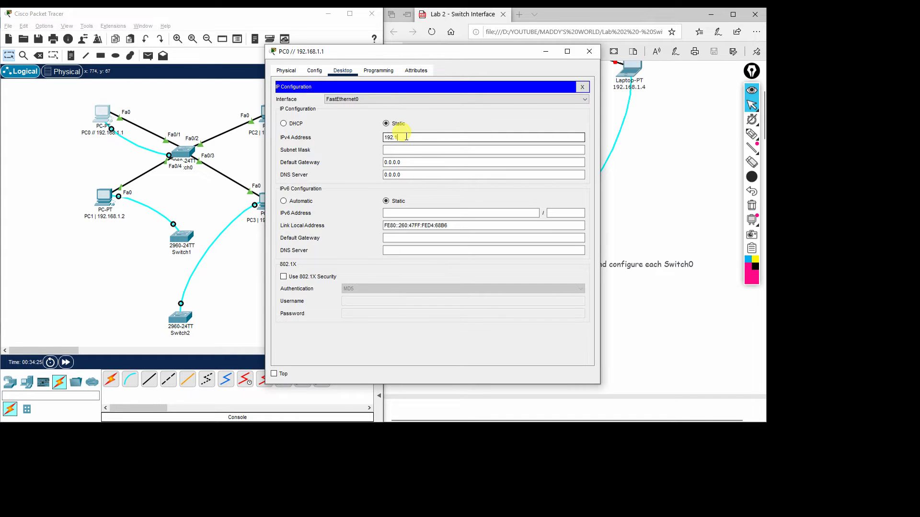
type("192.168.1.1")
key("ctrl+a")
key("Tab")
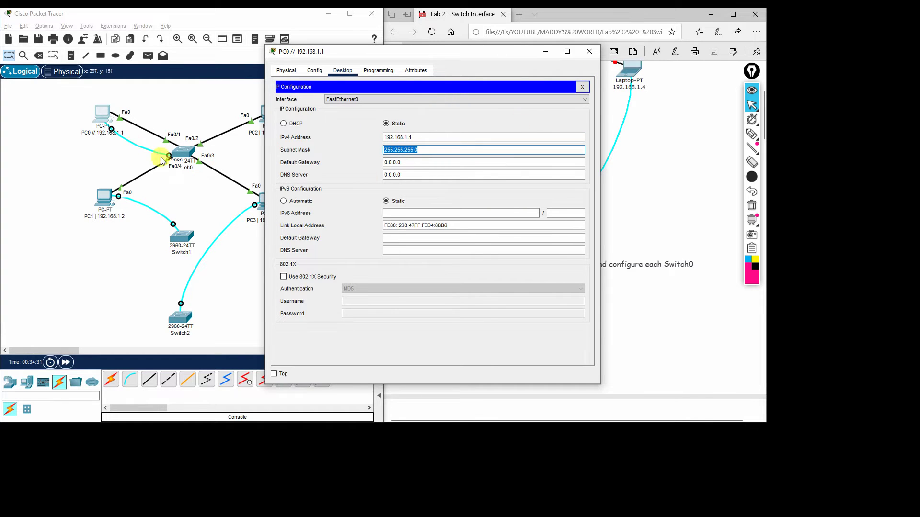
Give PC1 the static IPv4 address 192.168.1.2 with subnet mask 255.255.255.0.
left_click_drag(406, 53, 453, 34)
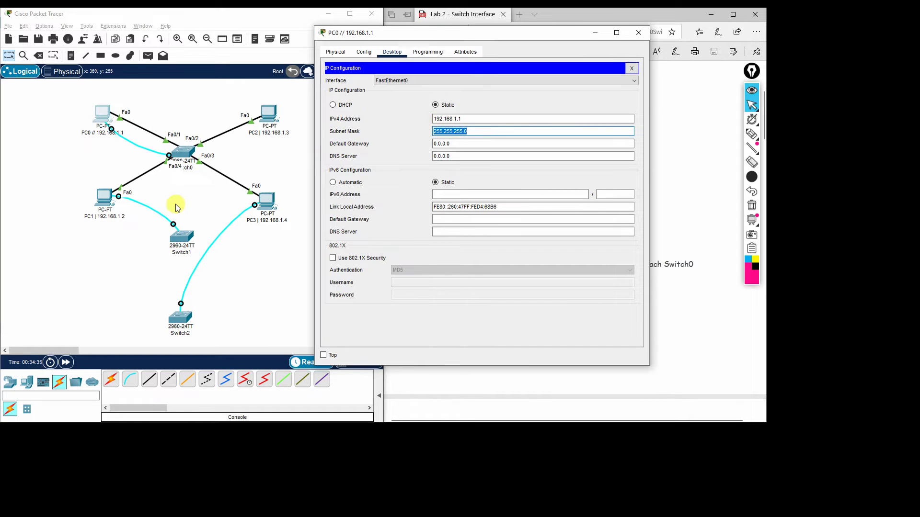
left_click(108, 197)
left_click(415, 77)
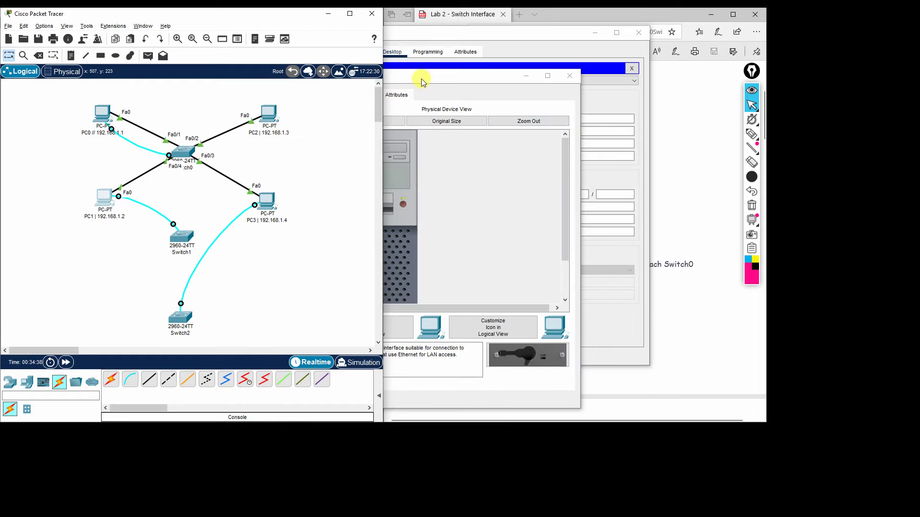
left_click_drag(416, 77, 567, 90)
left_click(446, 109)
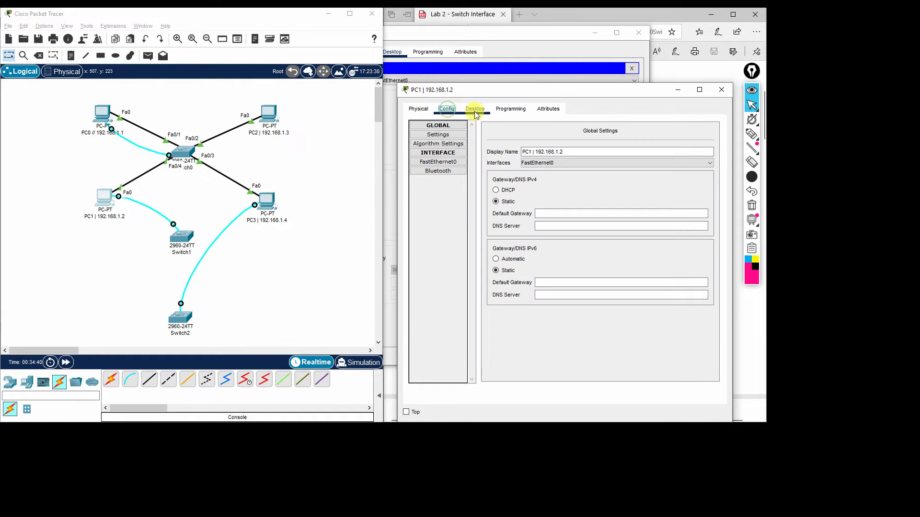
left_click(475, 109)
left_click(442, 154)
left_click(534, 177)
key("Tab")
Give PC2 the static IPv4 address 192.168.1.3 with subnet mask 255.255.255.0.
left_click(267, 113)
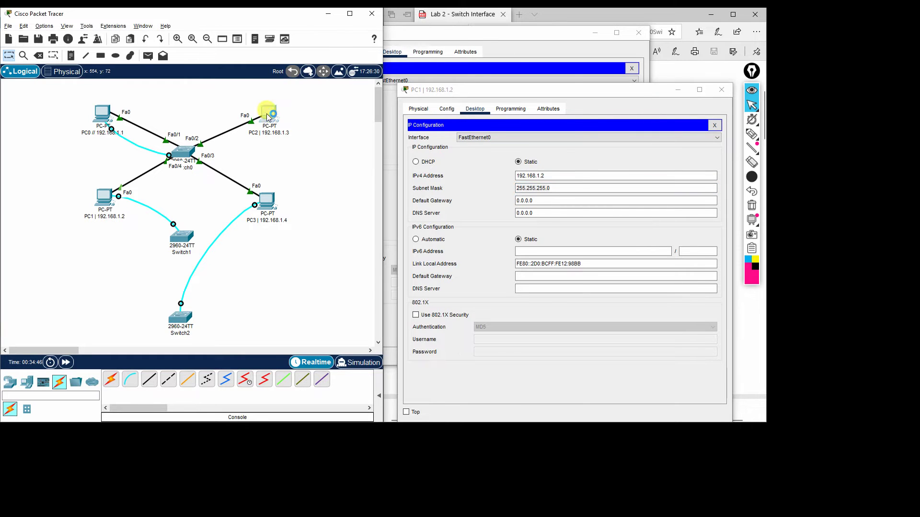
left_click(324, 95)
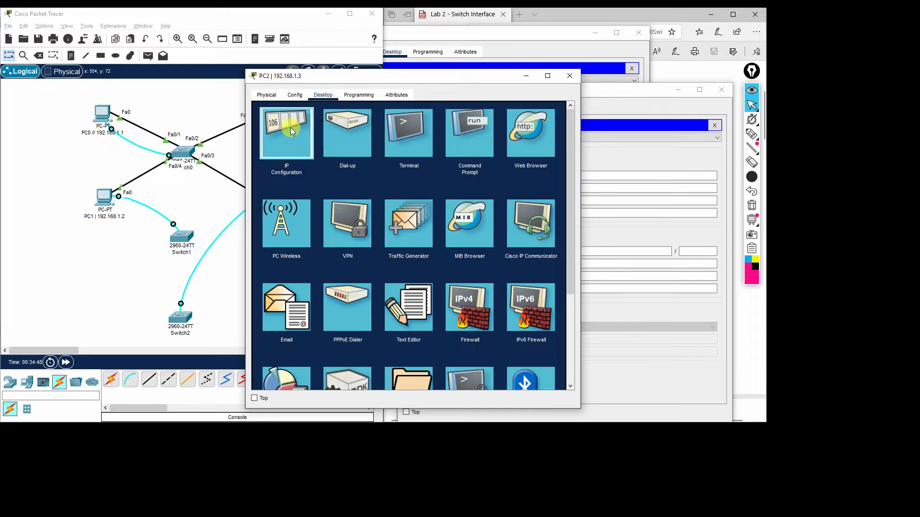
left_click(290, 127)
left_click(384, 163)
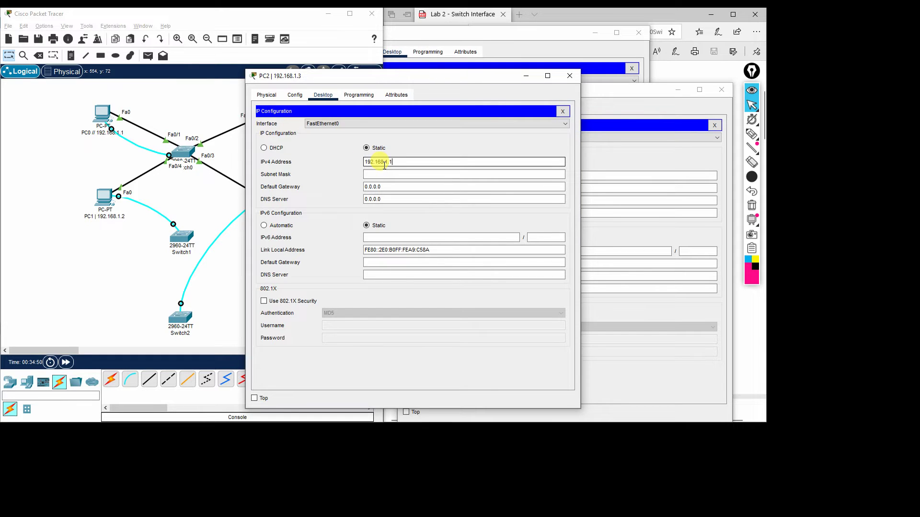
key("Tab")
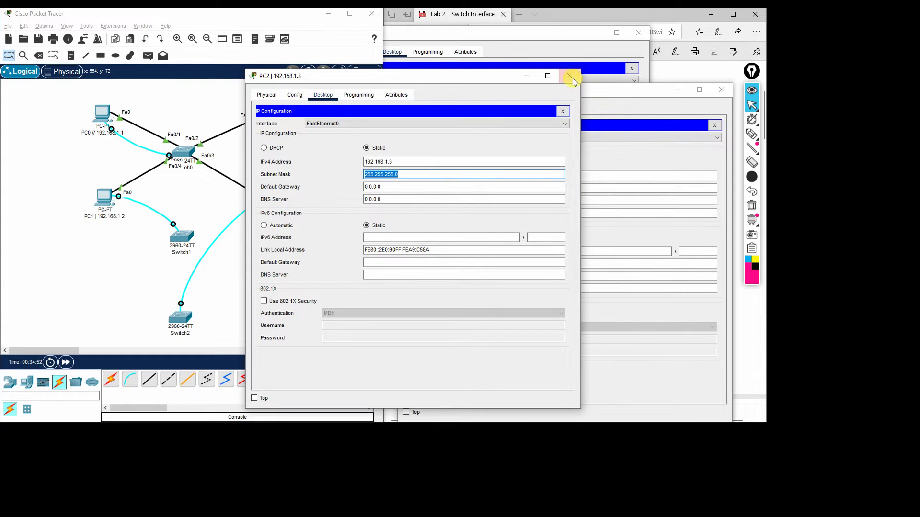
left_click_drag(503, 76, 706, 99)
Give PC3 the static IPv4 address 192.168.1.4 with the default subnet mask.
left_click(267, 200)
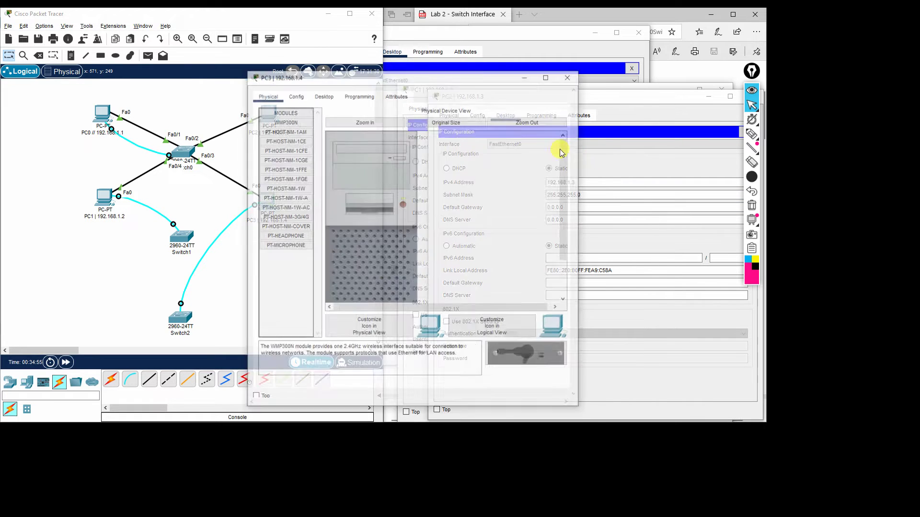
left_click(323, 95)
left_click(285, 138)
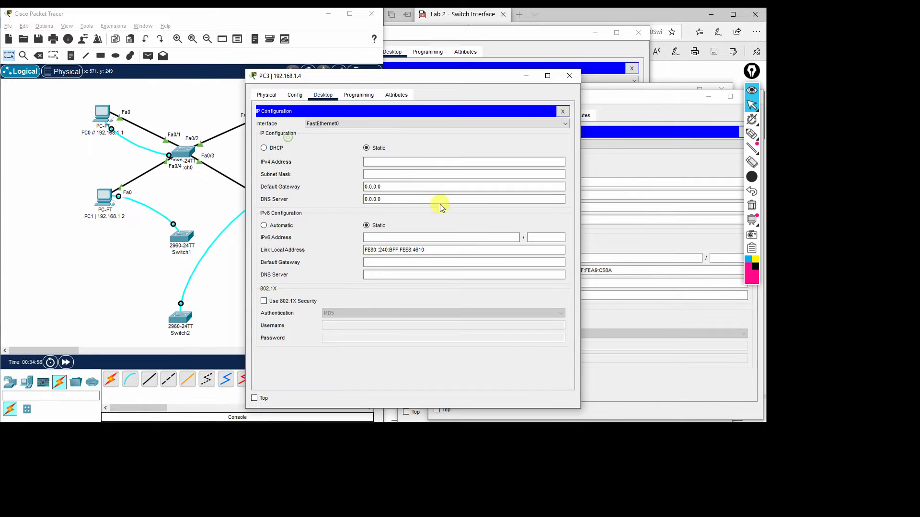
left_click(406, 164)
type("192.168.1.1")
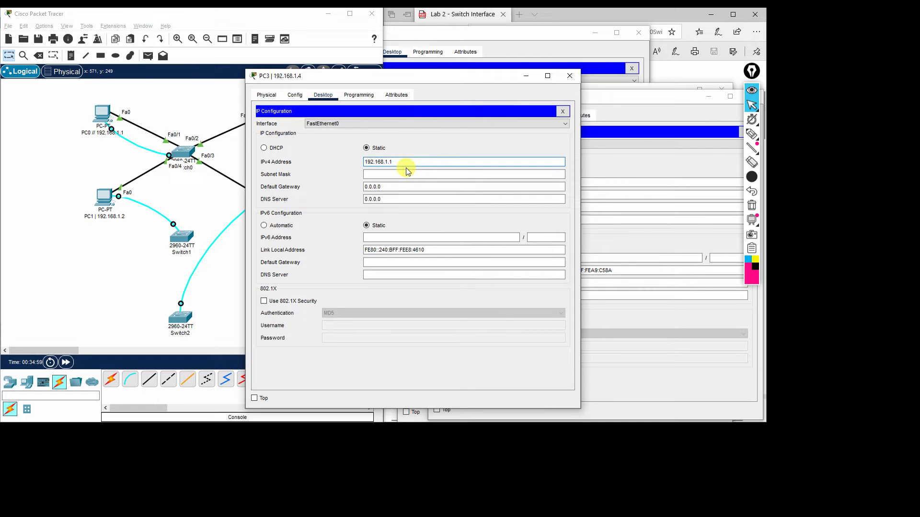
type("4")
key("Tab")
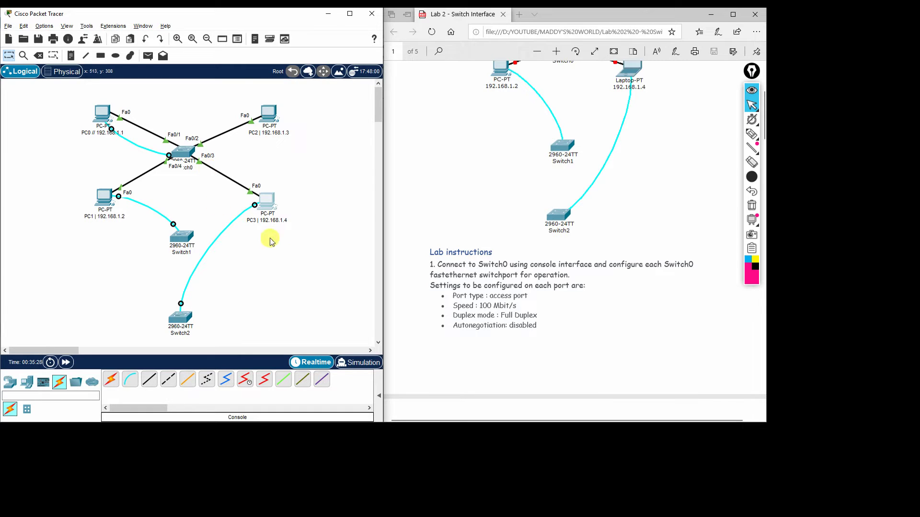
Read the required port settings in the lab sheet and inspect Switch0's physical ports up close.
left_click_drag(452, 297, 528, 297)
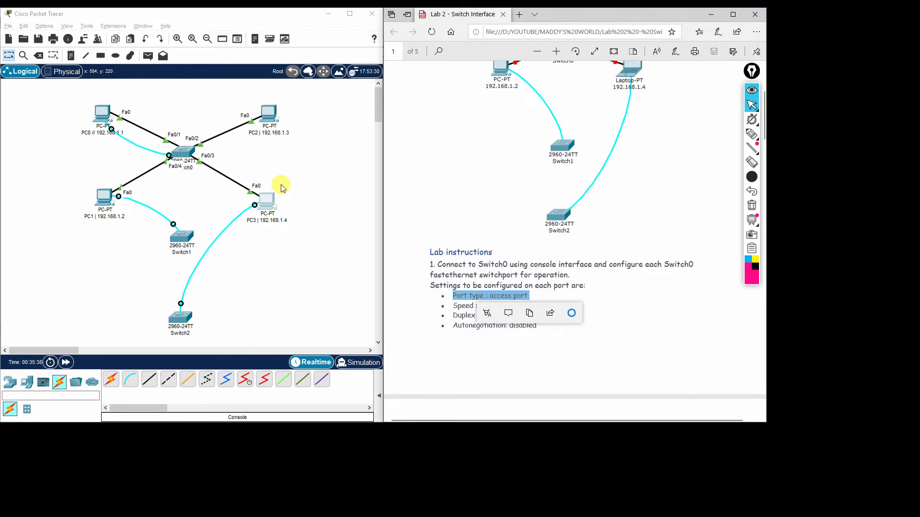
left_click(470, 334)
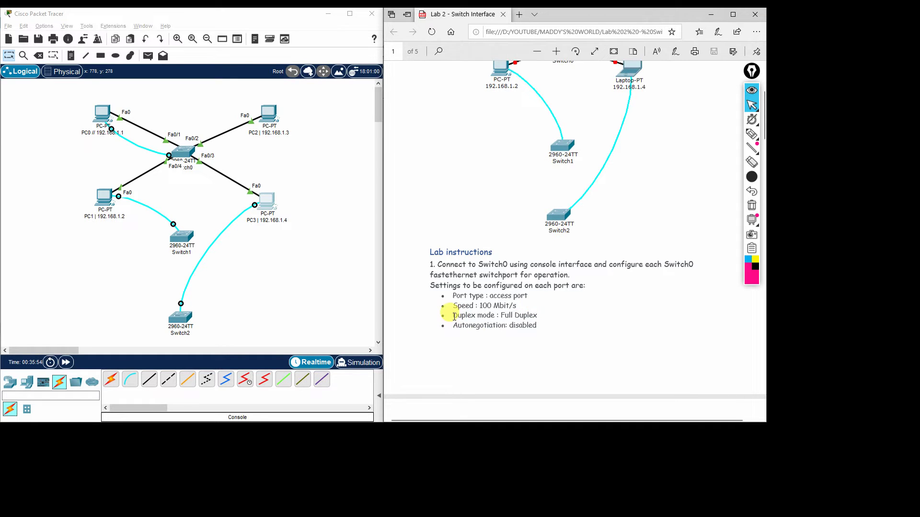
left_click_drag(463, 316, 498, 316)
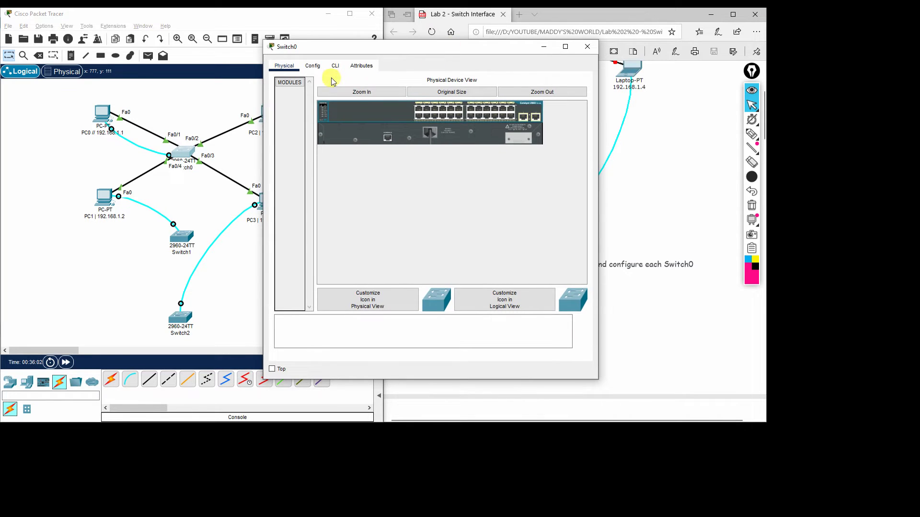
left_click(359, 95)
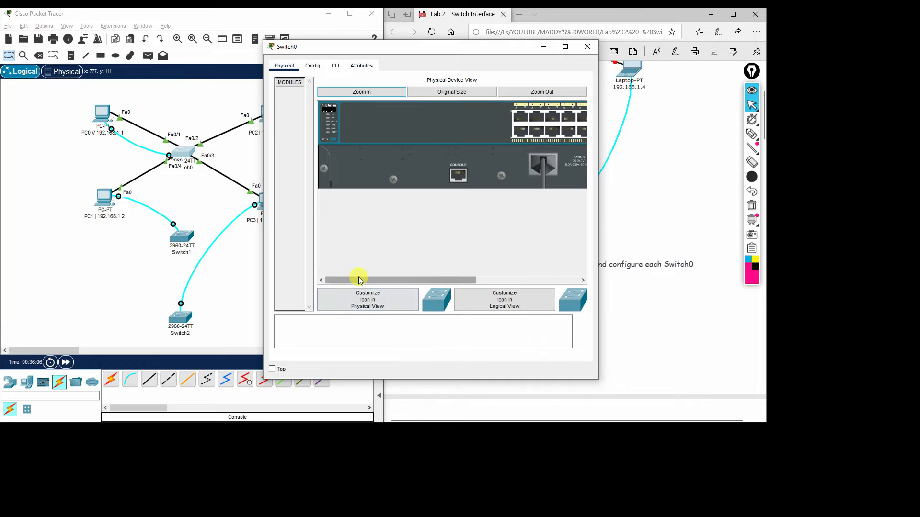
left_click_drag(364, 278, 460, 286)
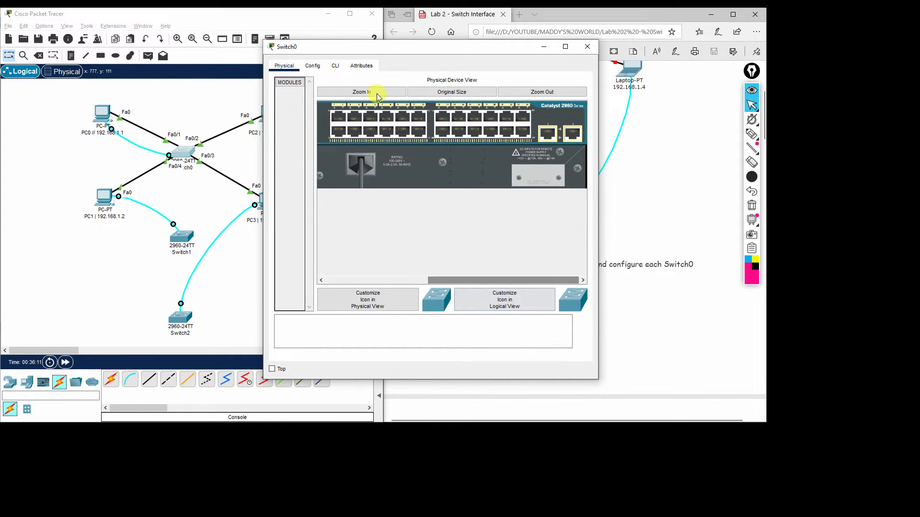
Open Switch0's IOS command line and start the console session.
left_click(336, 67)
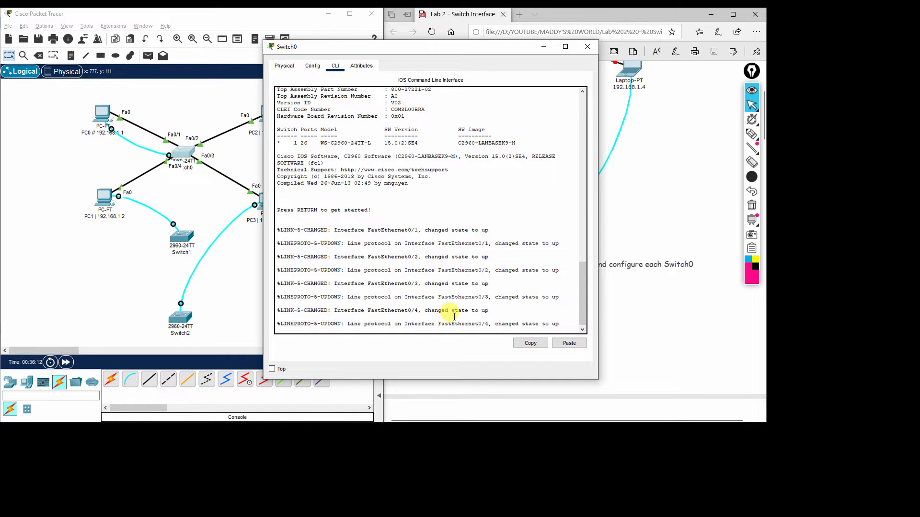
key("Return")
key("Return")
key("Return")
key("Return")
key("Return")
key("Return")
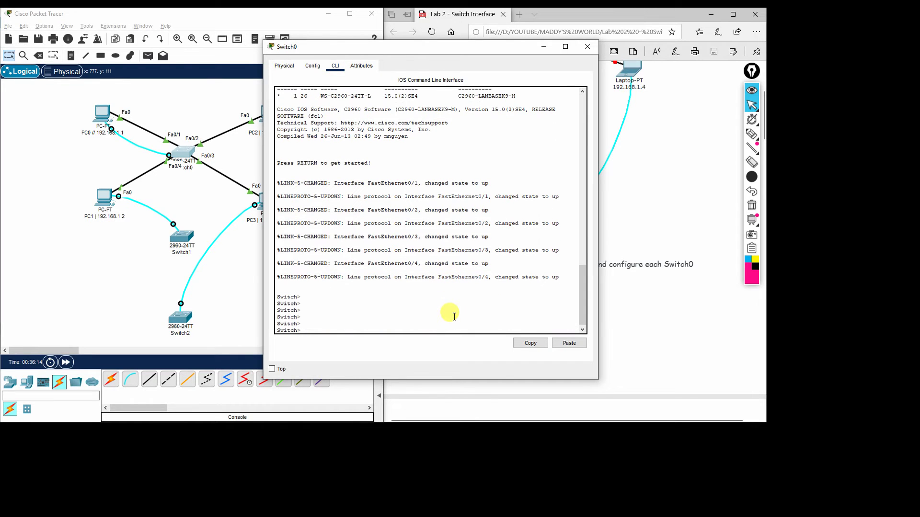
Examine Switch0's boot output for its model and base Ethernet MAC address.
scroll(384, 309, "up", 5)
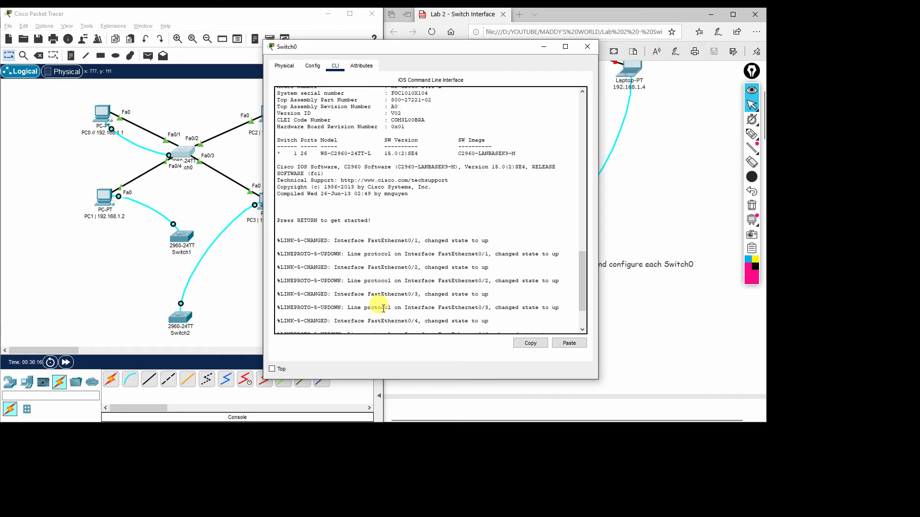
scroll(390, 310, "up", 4)
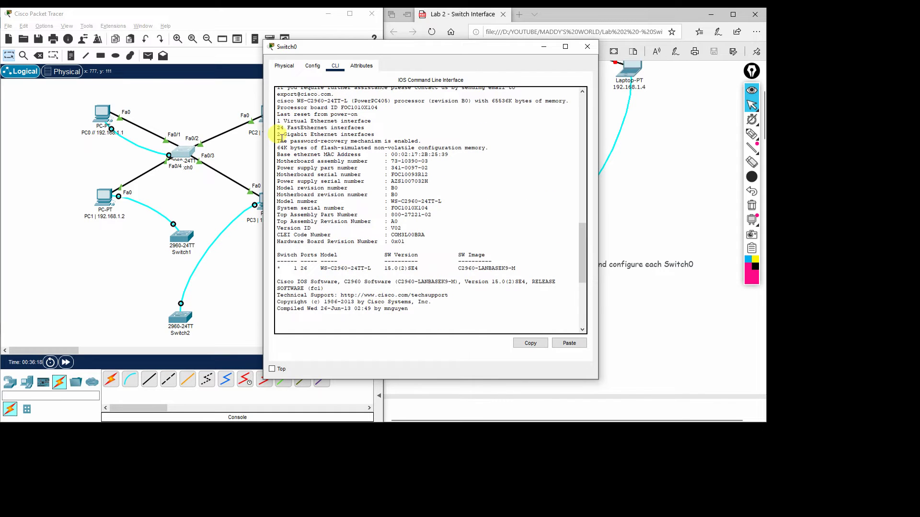
left_click_drag(277, 101, 351, 101)
left_click_drag(282, 154, 448, 154)
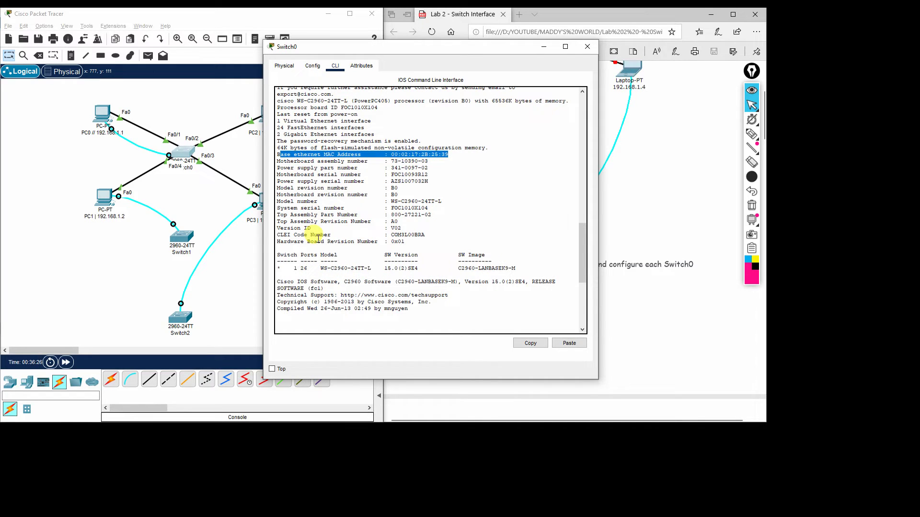
Return to Switch0's command prompt and enter privileged EXEC mode with en.
scroll(318, 238, "down", 7)
key("Return")
key("Return")
key("Return")
key("Return")
key("Return")
key("Return")
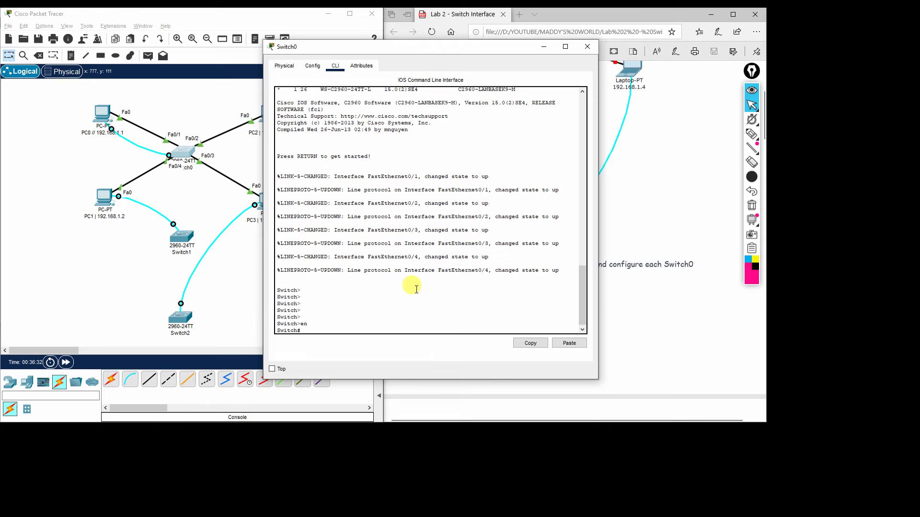
Run show ip interface brief on Switch0 and check the status of FastEthernet0/1 to 0/4.
type("ho")
type("w inte")
key("BackSpace")
key("BackSpace")
key("BackSpace")
key("BackSpace")
type("p interf")
key("Tab")
type("br")
key("Tab")
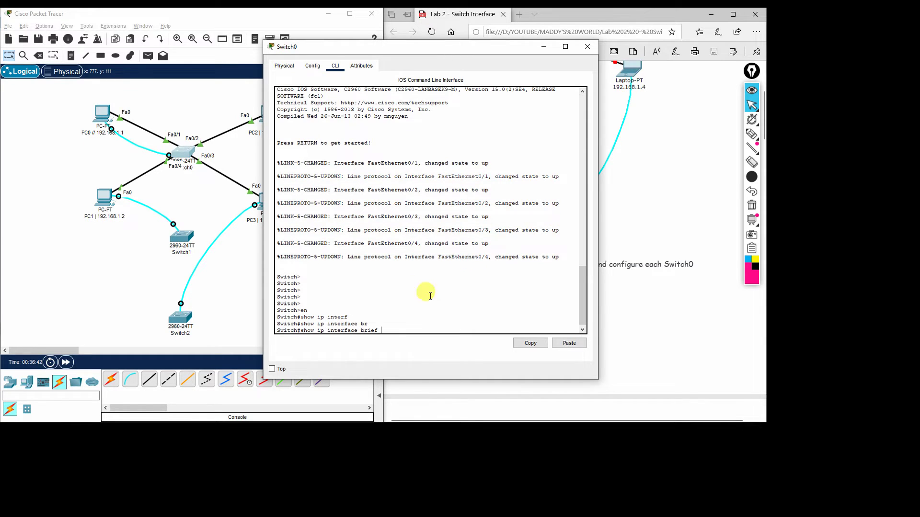
key("Return")
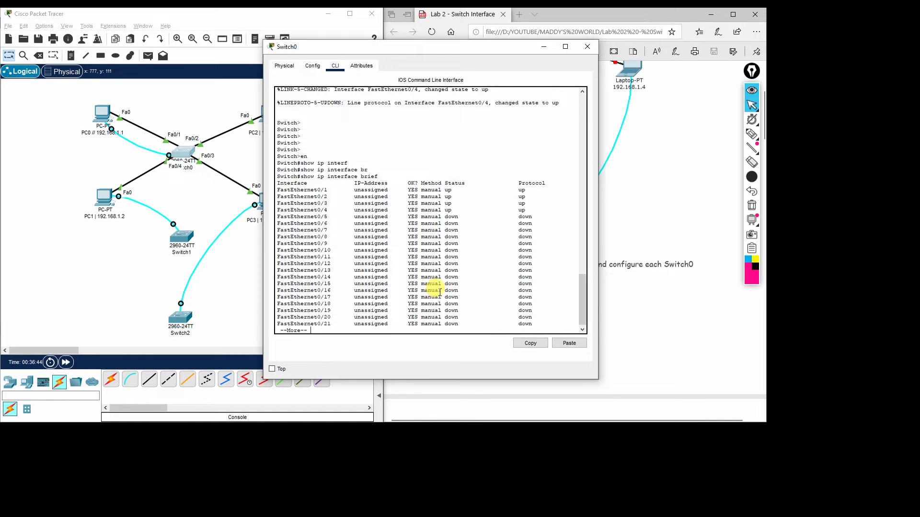
key("space")
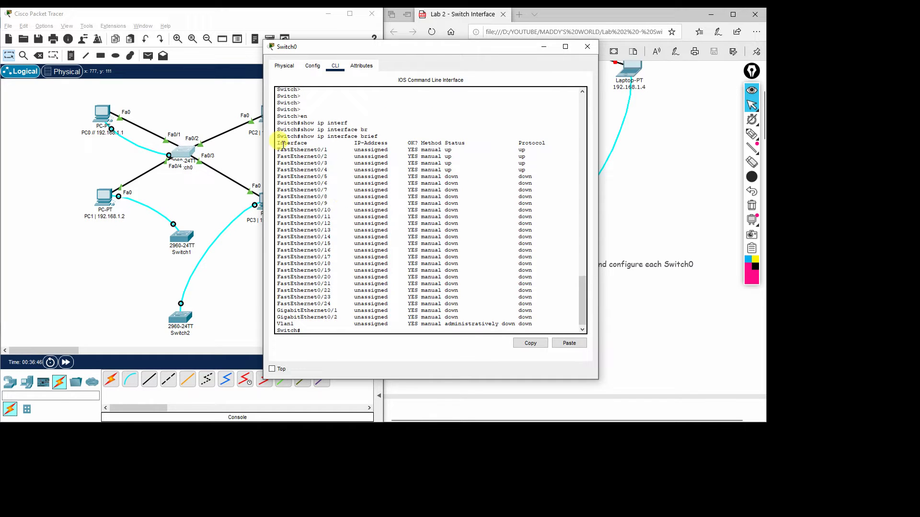
left_click_drag(530, 170, 257, 134)
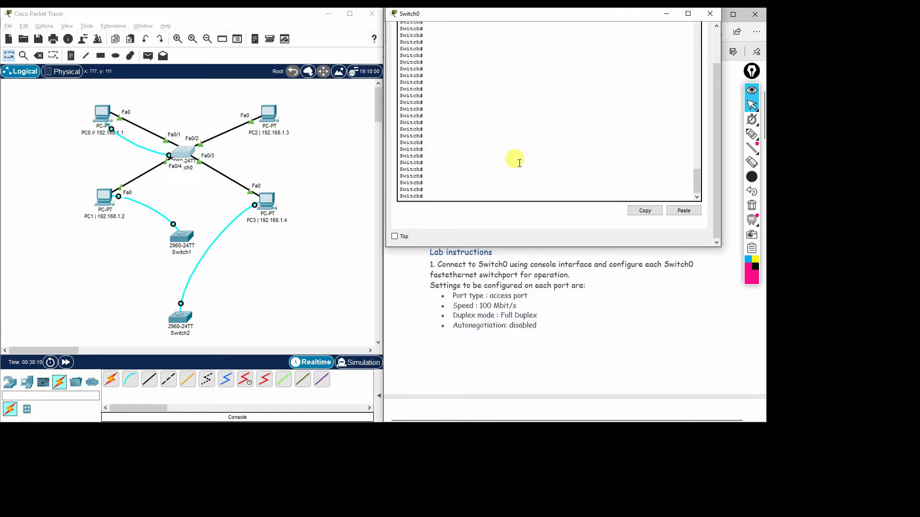
Enter global configuration mode on Switch0 with configure terminal.
type("inter")
key("BackSpace")
key("BackSpace")
key("BackSpace")
key("BackSpace")
key("BackSpace")
type("configure terminal")
key("Return")
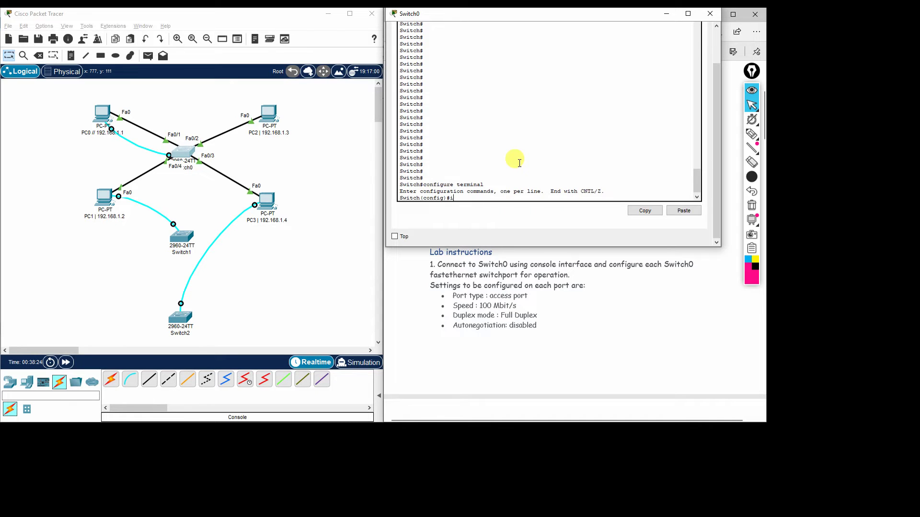
Enter interface configuration mode for port fa0/1.
type("interface fa0")
type("1")
key("Return")
type("interface fa0/1")
key("Return")
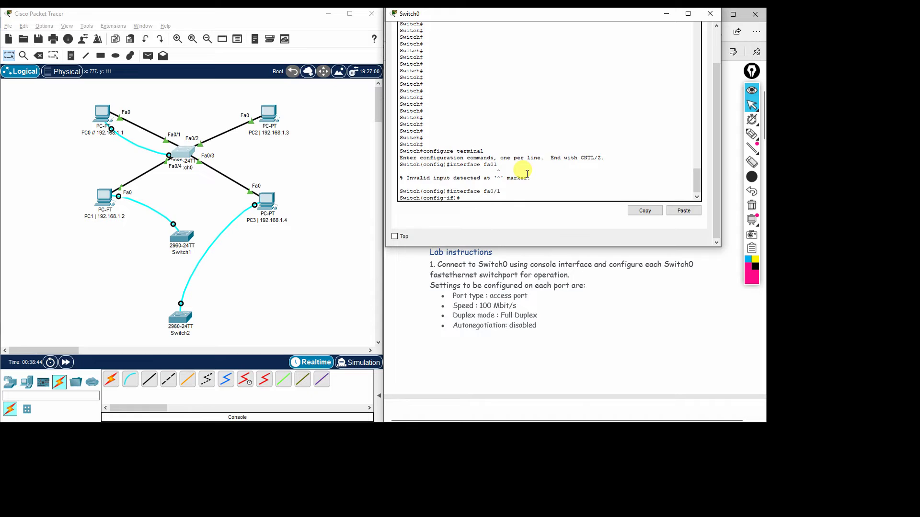
Display the details of port fa 0/1 from configuration mode with do show interface fa 0/1.
type("do")
type(" show")
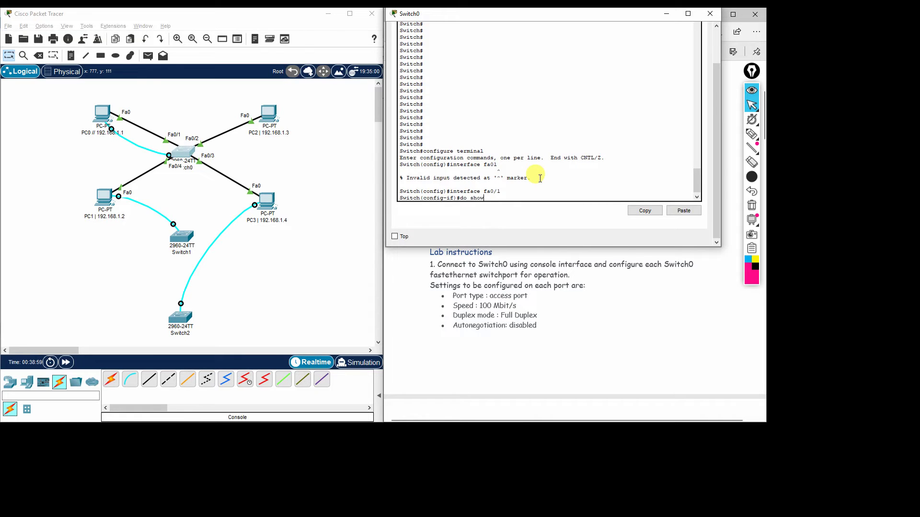
type(" interface fa 20")
key("BackSpace")
key("BackSpace")
type("0/1")
key("Return")
key("space")
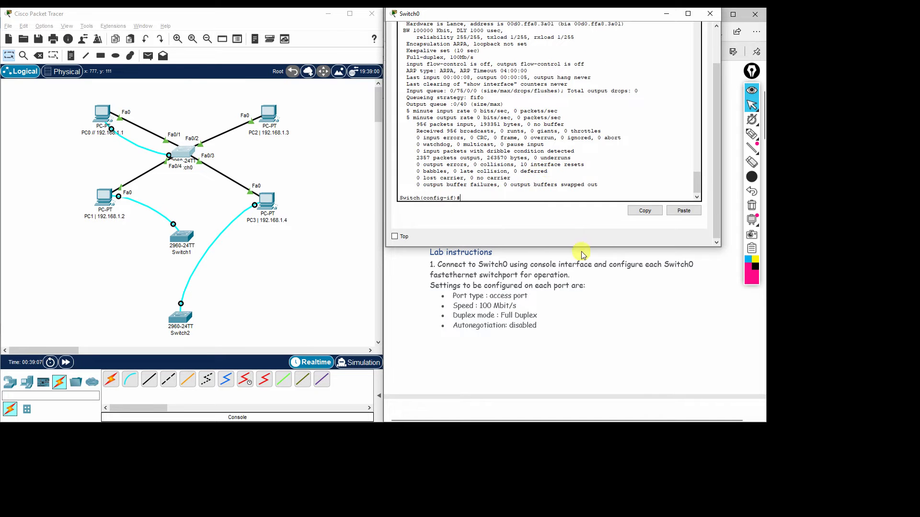
Enlarge the Switch0 window and examine FastEthernet0/1's line status, bandwidth, duplex mode and speed.
left_click_drag(581, 246, 581, 291)
scroll(494, 154, "up", 2)
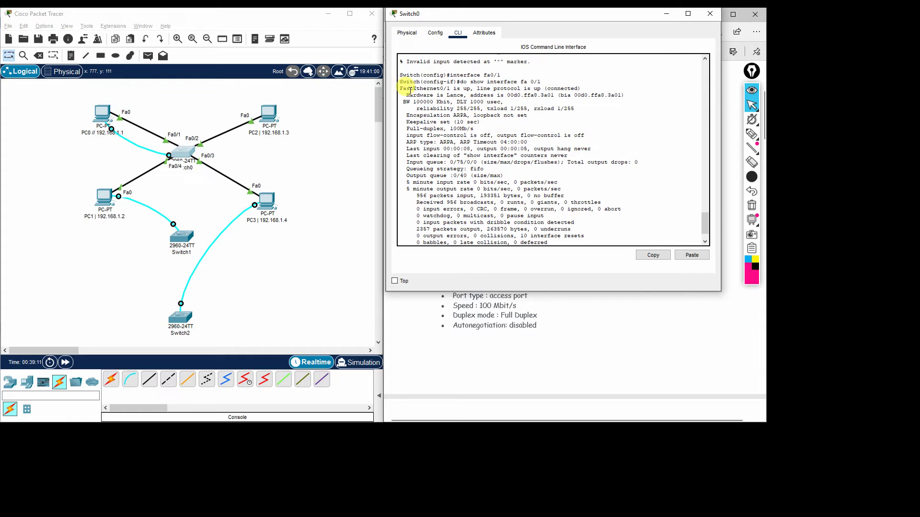
left_click_drag(400, 89, 544, 89)
left_click(592, 90)
left_click_drag(404, 102, 451, 101)
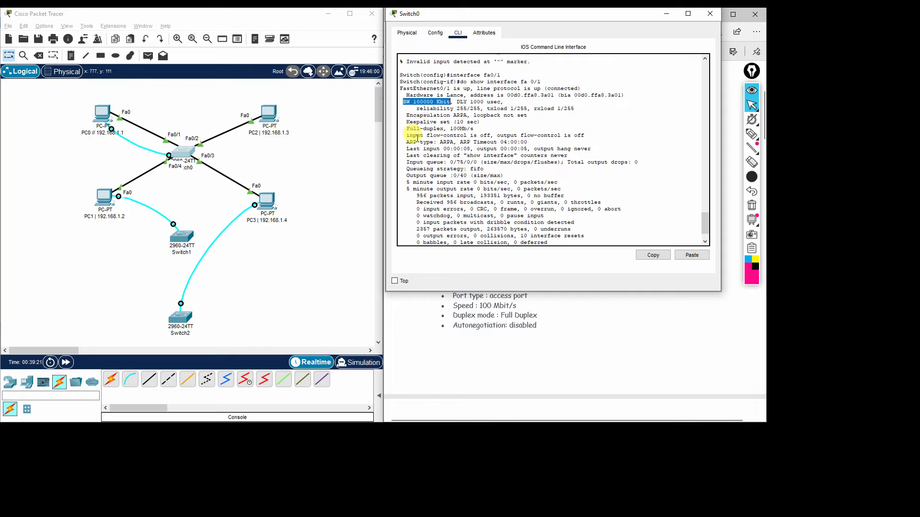
left_click_drag(405, 128, 477, 128)
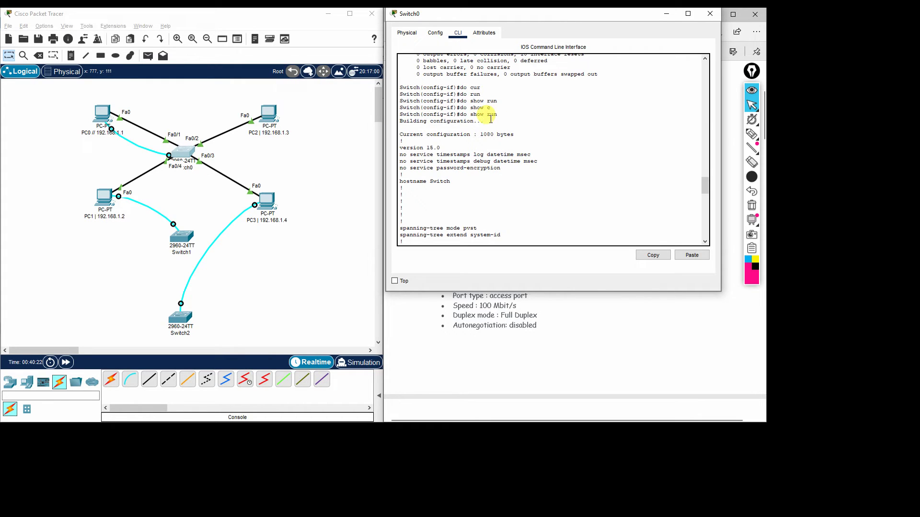
Review the FastEthernet0/1 entry in the do show run output and return to the interface configuration prompt.
scroll(440, 137, "down", 4)
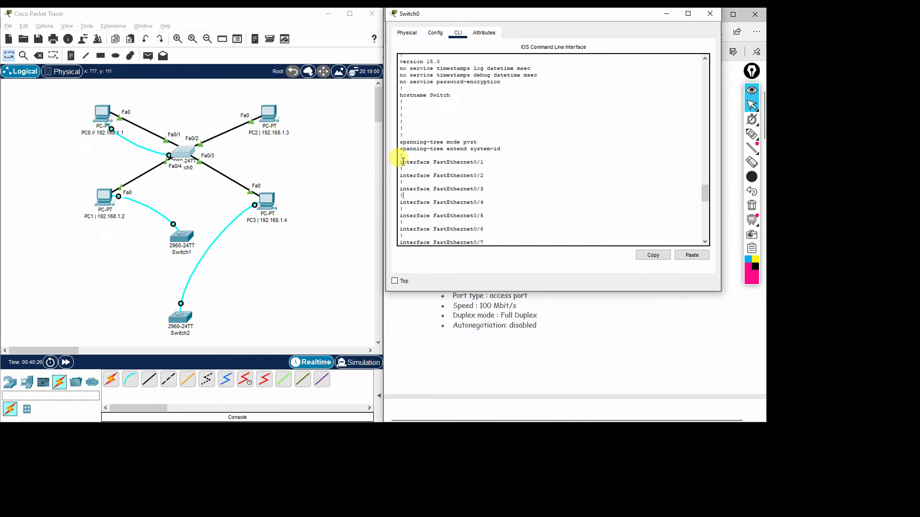
left_click_drag(401, 162, 542, 167)
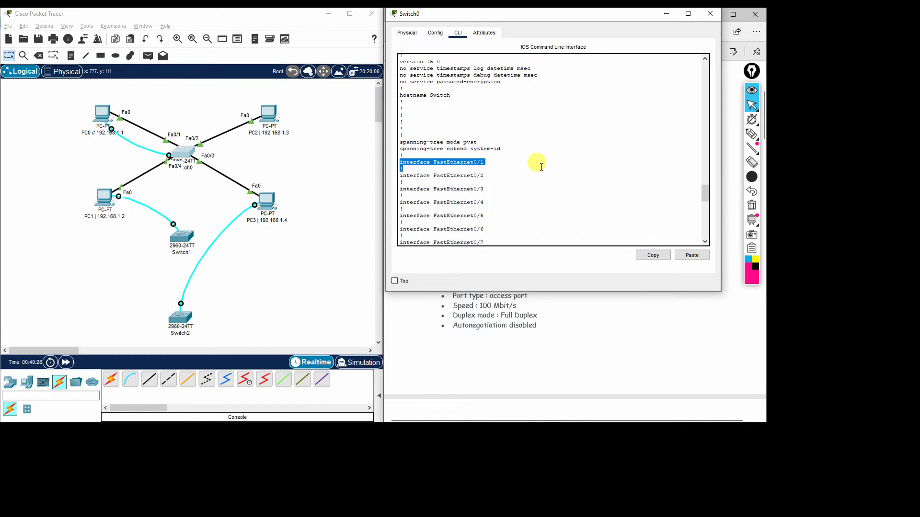
left_click(541, 167)
key("Return")
key("Return")
key("Return")
key("Return")
key("Return")
key("Return")
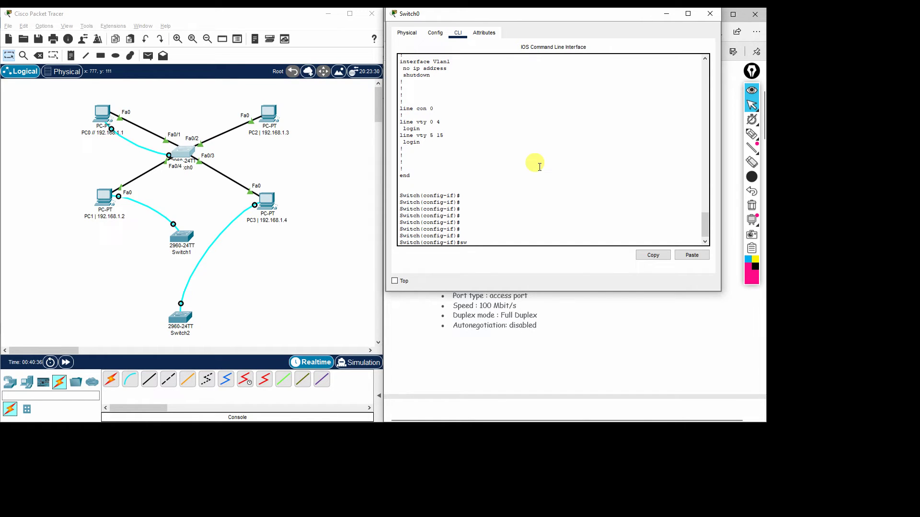
Set FastEthernet0/1 on Switch0 as an access port with switchport mode access.
type("switc")
key("Tab")
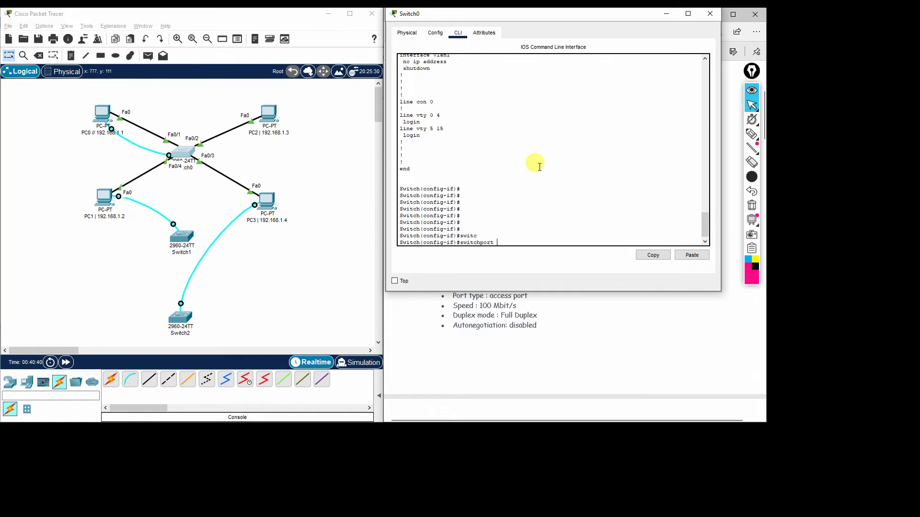
type("mo")
key("Tab")
type("acc")
key("Tab")
key("Return")
key("Return")
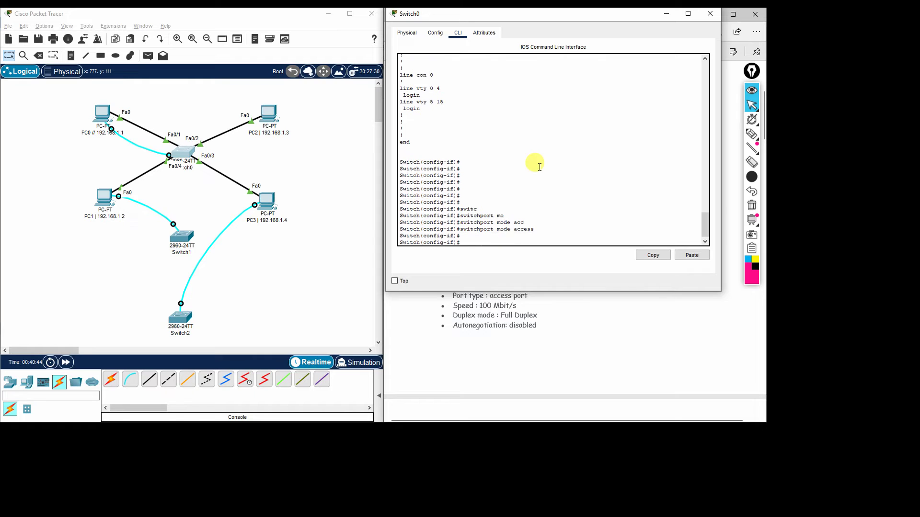
Set FastEthernet0/1 on Switch0 to full duplex with duplex full.
type("dup")
key("Tab")
type("fu")
key("Tab")
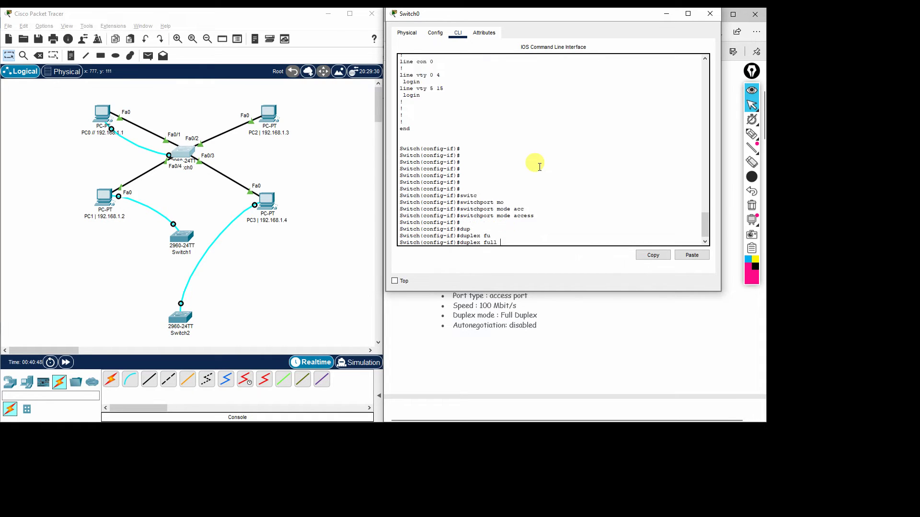
key("Return")
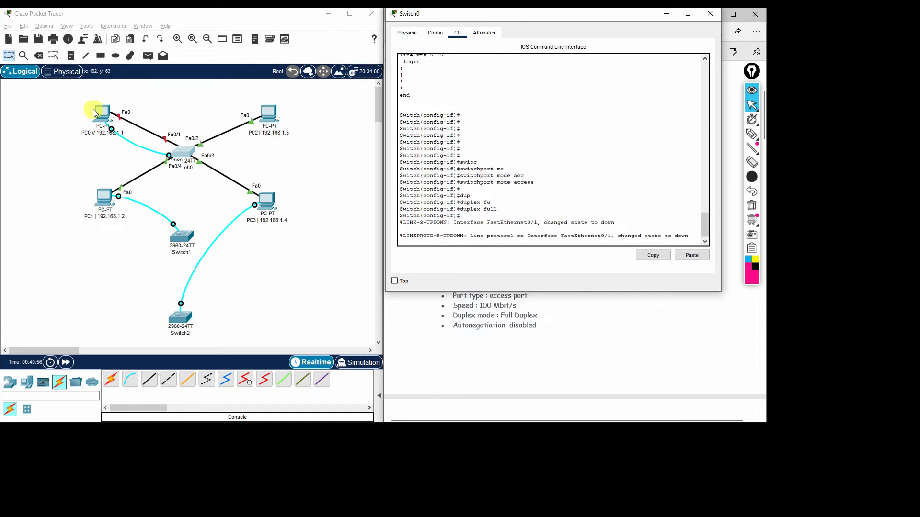
key("Return")
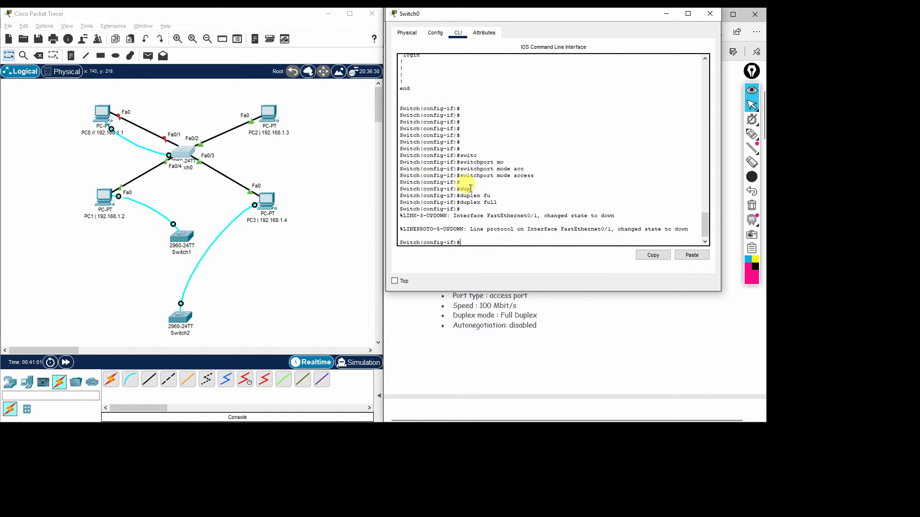
Set the speed of FastEthernet0/1 to 100 Mbit/s with speed 100.
type("speed")
key("Tab")
type("100")
key("Return")
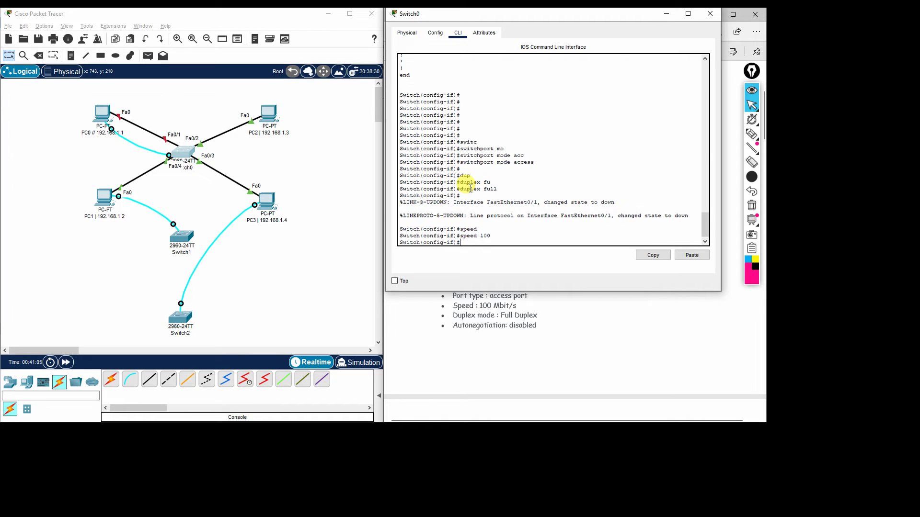
Run do show run and examine the access mode, duplex and speed lines of FastEthernet0/1.
key("Up")
key("Up")
key("Up")
key("Down")
type("do show run")
key("Return")
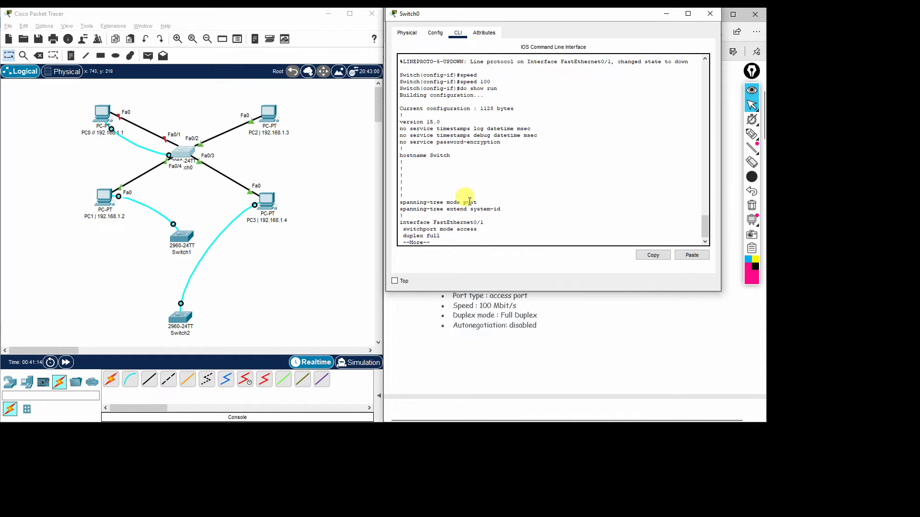
key("space")
left_click_drag(397, 73, 450, 94)
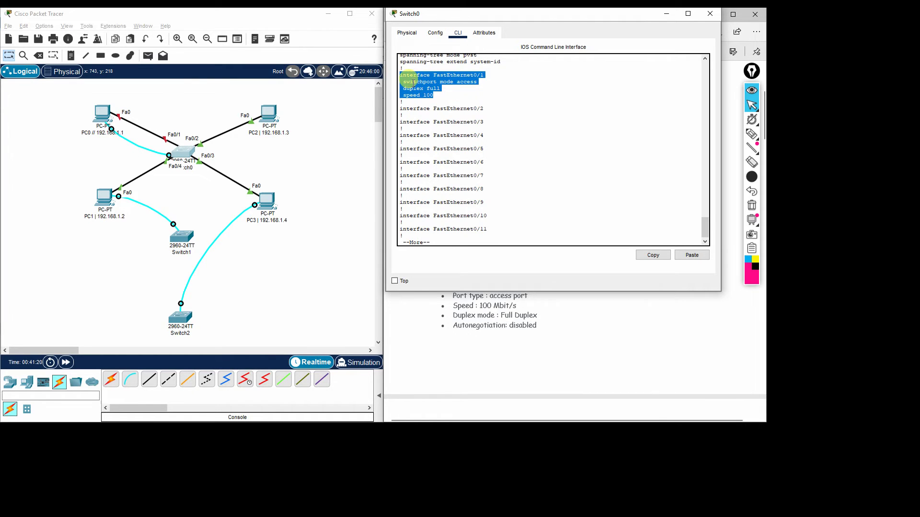
triple_click(411, 82)
key("ctrl+c")
left_click_drag(406, 88, 437, 91)
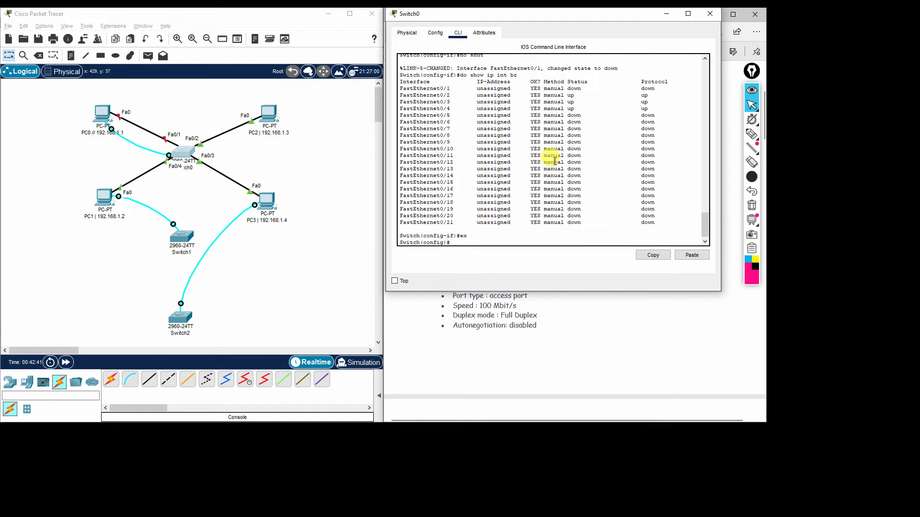
type("shut")
key("BackSpace")
key("BackSpace")
key("BackSpace")
key("BackSpace")
type("duplex full")
key("Up")
key("Up")
key("BackSpace")
key("BackSpace")
key("BackSpace")
key("BackSpace")
key("BackSpace")
key("BackSpace")
key("BackSpace")
key("BackSpace")
key("BackSpace")
key("BackSpace")
key("BackSpace")
Enter interface fa 0/2 on Switch0 and set it as an access port with switchport mode access.
type("interface fa 0/2")
key("Return")
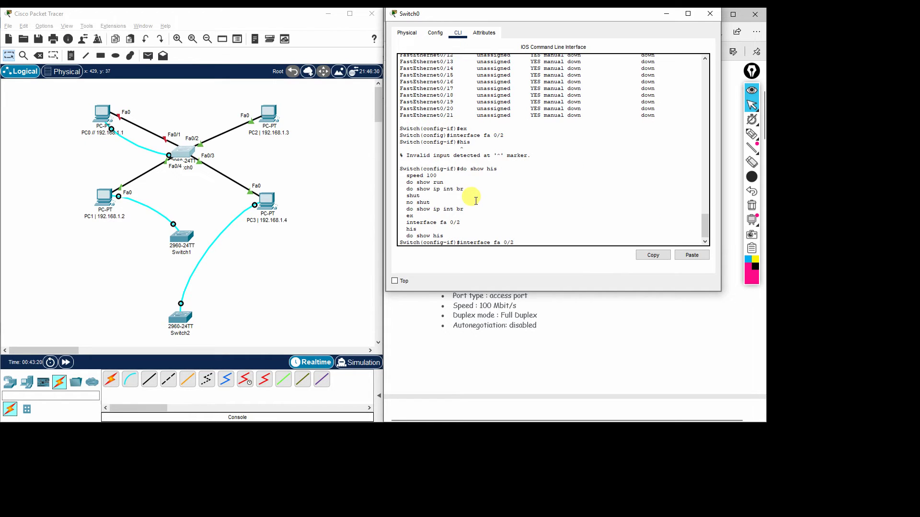
key("Return")
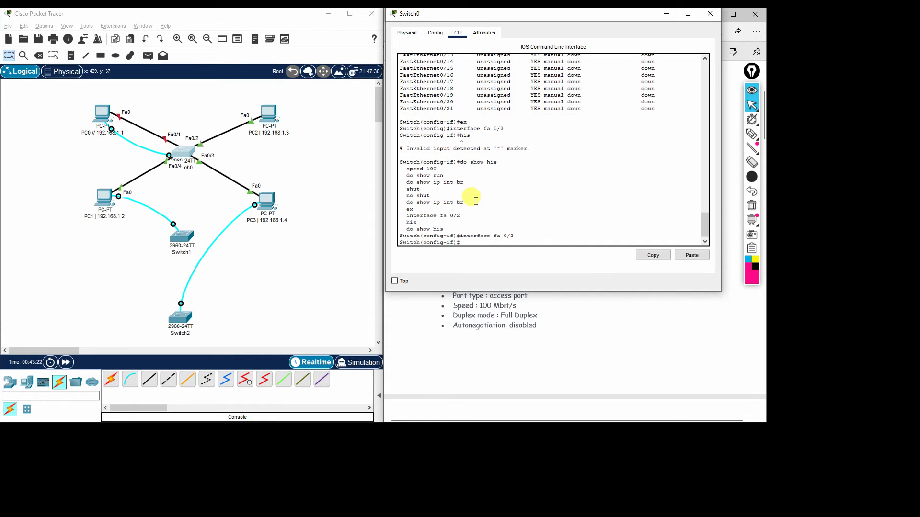
type("swit")
type("chport")
type(" mid")
key("BackSpace")
key("BackSpace")
type("ode acc")
key("Return")
Set FastEthernet0/2 to full duplex and a speed of 100 with duplex full and speed 100.
type("duplex")
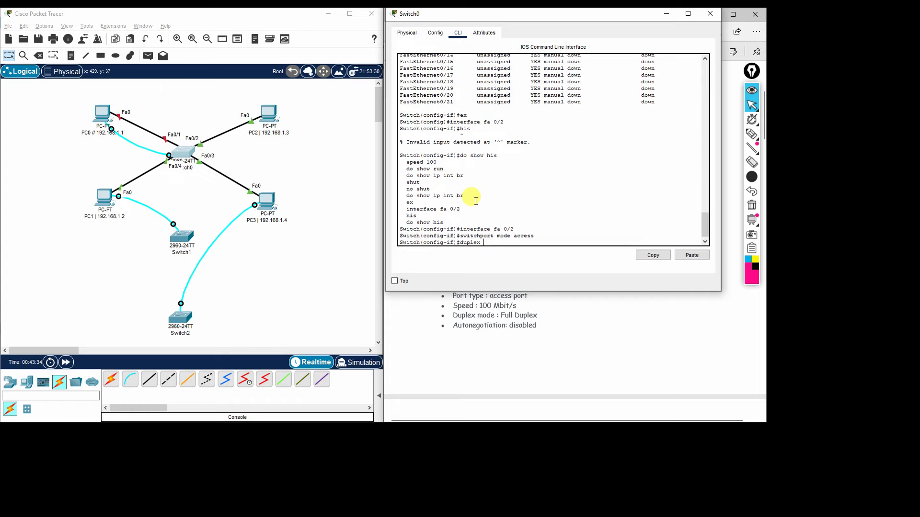
type(" full")
key("Return")
type("s")
key("Return")
type("spee")
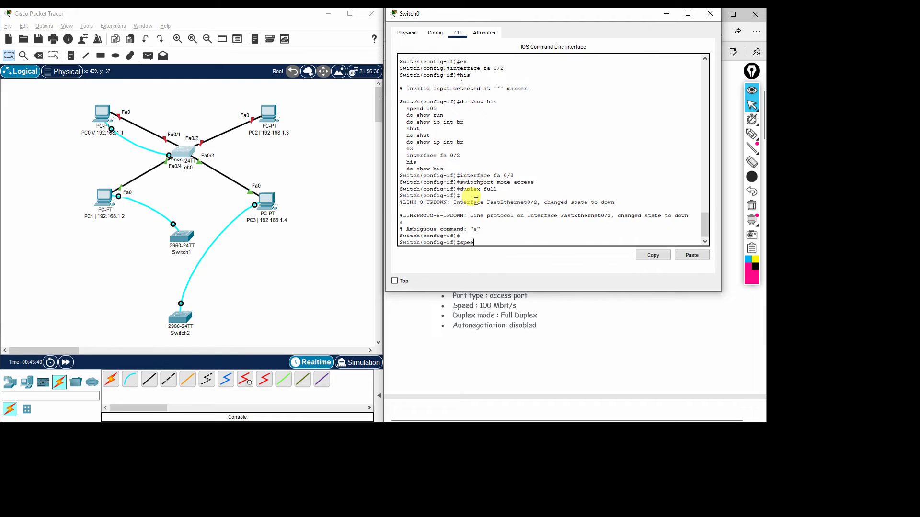
type("d 100")
key("Return")
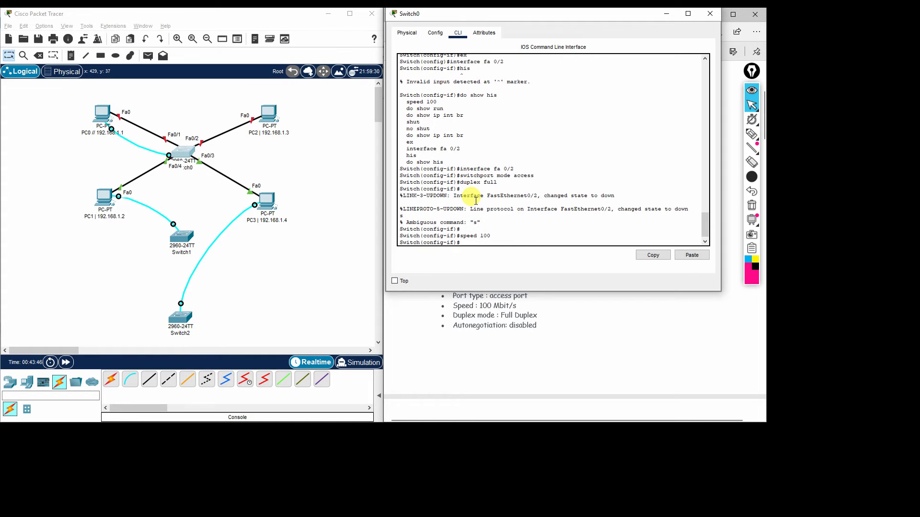
Exit FastEthernet0/2, enter interface fa 0/3 and set it as an access port with switchport mode access.
type("x")
key("Return")
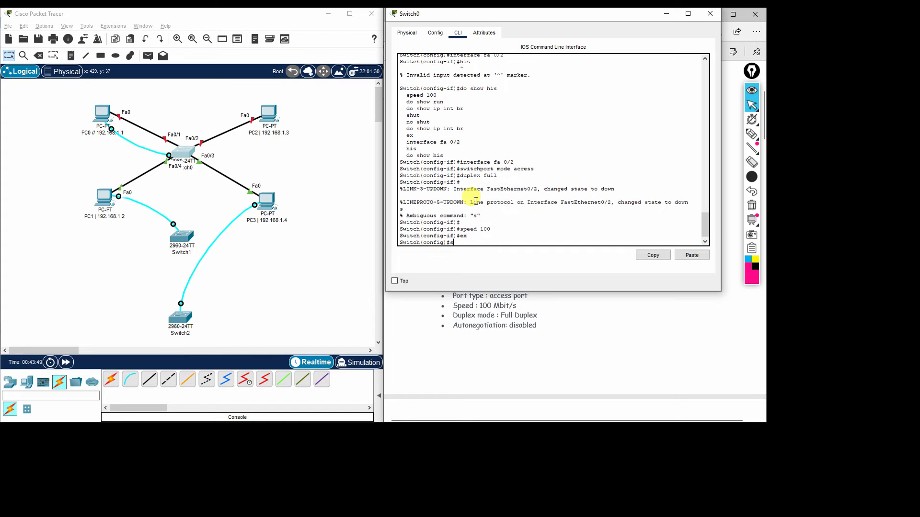
key("ctrl+v")
key("Up")
key("BackSpace")
type("3")
key("Return")
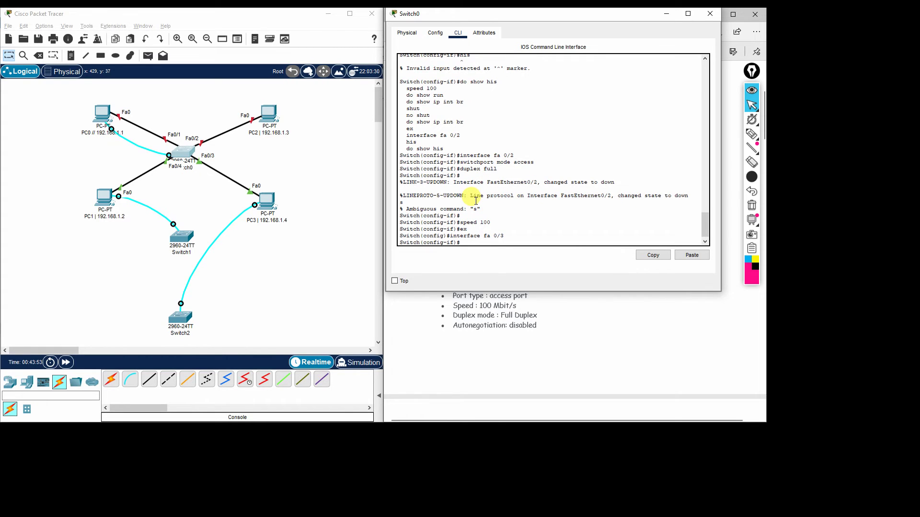
type("switchport mode access")
key("Return")
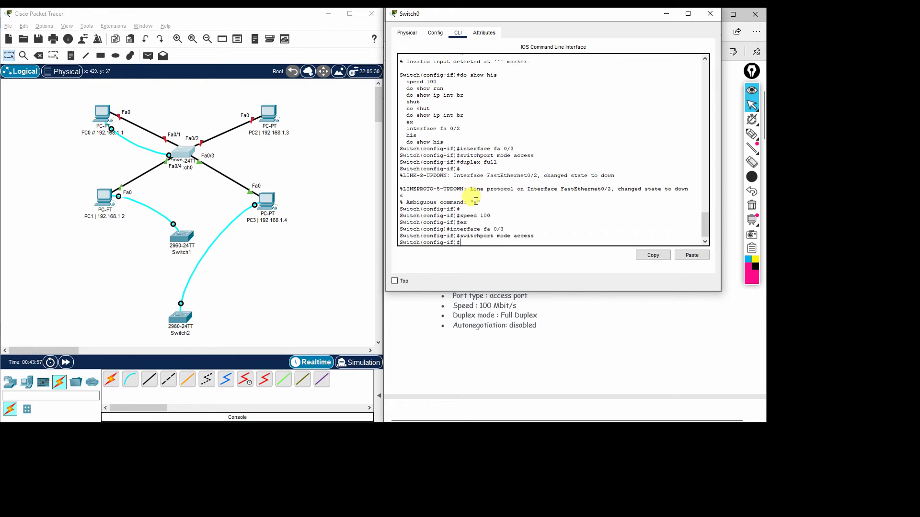
Apply speed 100 and duplex full to FastEthernet0/3.
type("ex")
key("Up")
key("Up")
key("Up")
key("Up")
key("Return")
key("Up")
key("Up")
key("Up")
key("Up")
key("Up")
key("Up")
key("Up")
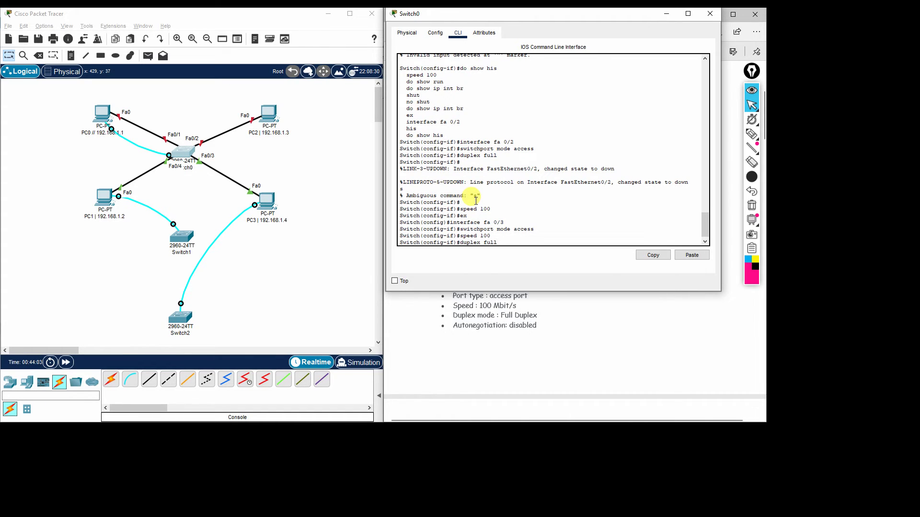
key("Return")
key("Return")
key("Return")
key("Return")
key("Return")
key("Return")
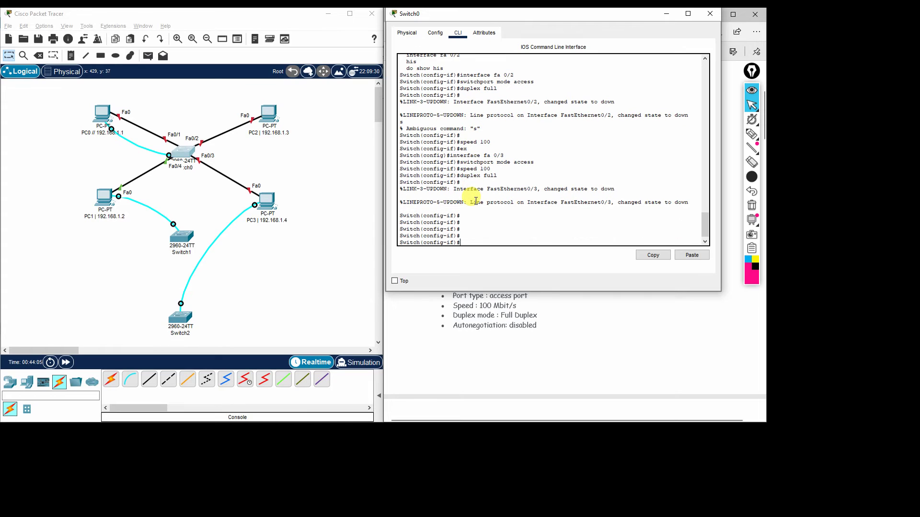
Enter interface fa 0/4 and set it to full duplex with duplex full.
key("Up")
key("Up")
key("Up")
key("Up")
type("4")
key("Return")
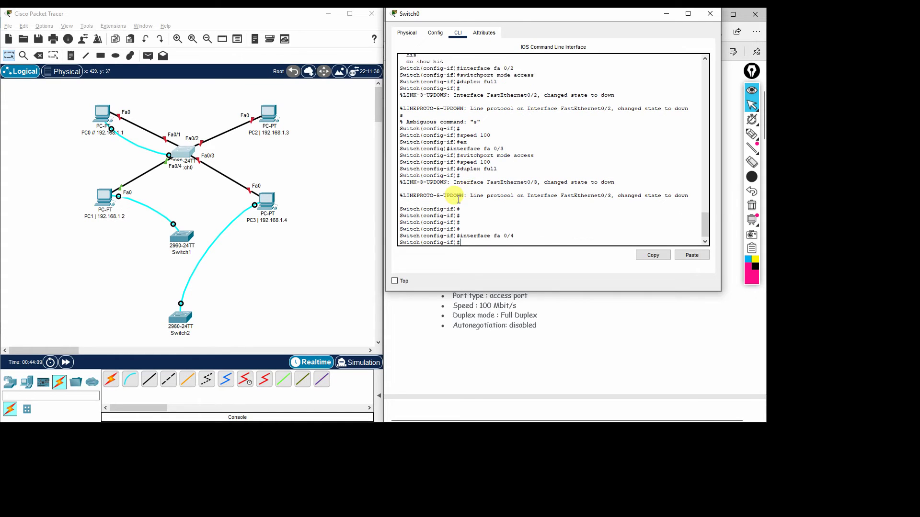
key("Up")
key("Up")
key("Return")
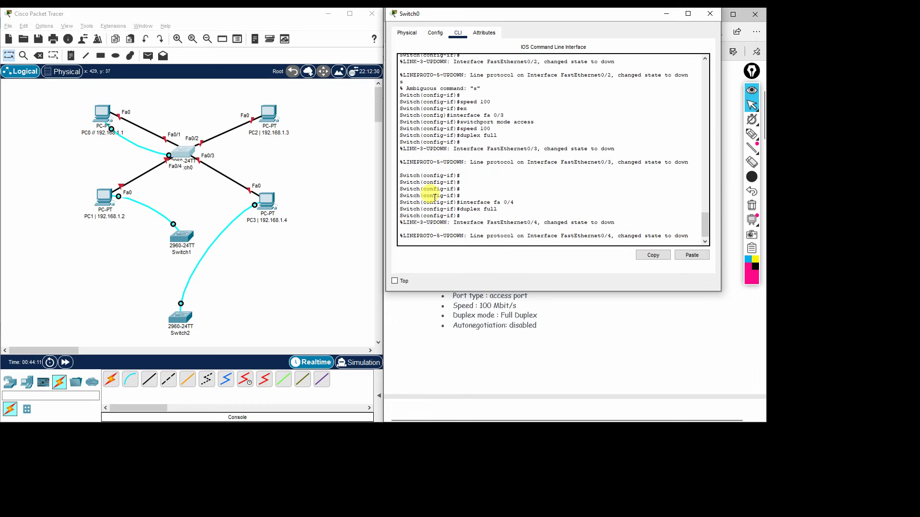
Set FastEthernet0/4 as an access port with switchport mode access.
key("Up")
key("Up")
key("Up")
key("Up")
key("Up")
key("Up")
key("Down")
key("Return")
key("Return")
key("Return")
Set the speed of FastEthernet0/4 to 100 Mbit/s with speed 100.
key("Up")
key("Up")
key("Up")
key("Up")
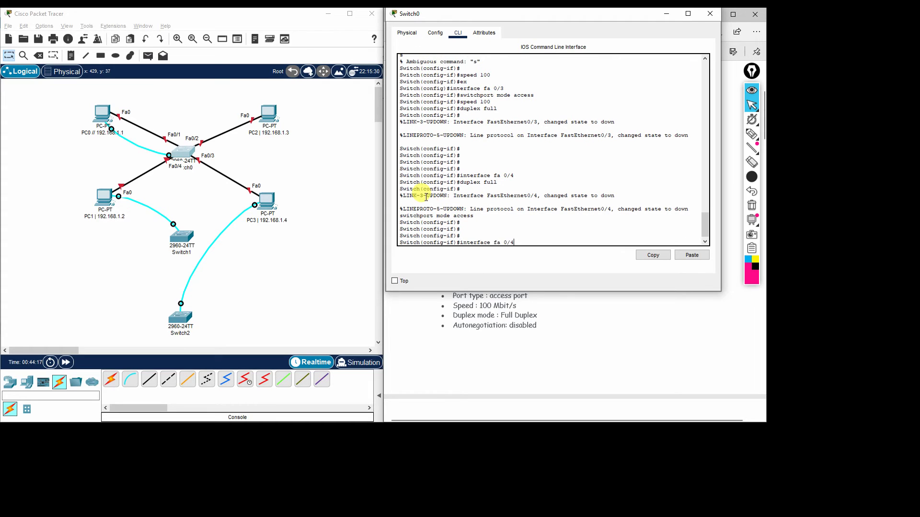
key("Return")
key("Return")
key("Return")
key("Return")
key("Return")
key("Return")
key("Return")
key("Return")
key("Return")
Return to global configuration mode and examine the FastEthernet0/1 to 0/4 entries with do show run.
type("ex")
key("Return")
type("do ")
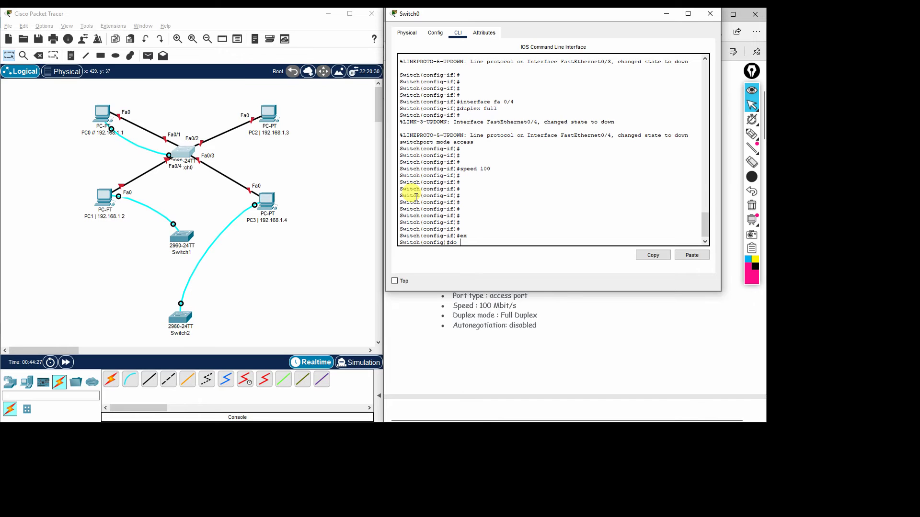
type("show run")
key("Return")
key("space")
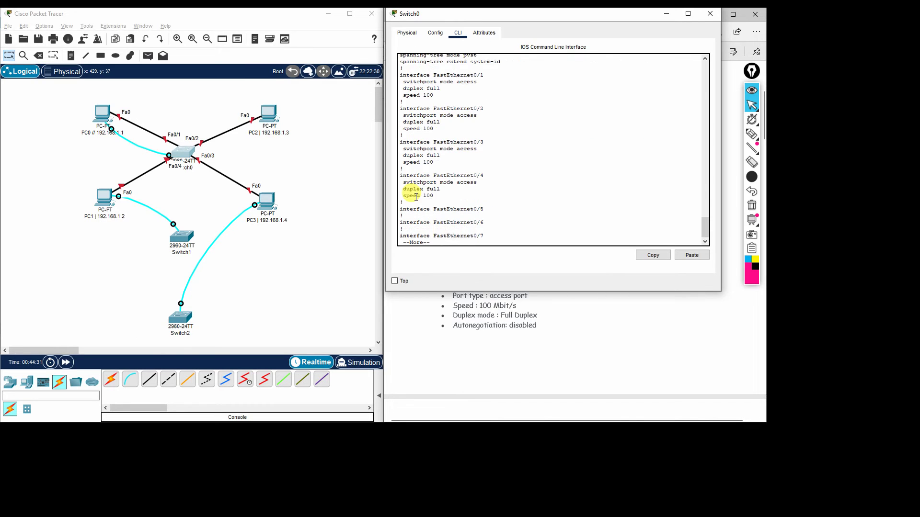
left_click_drag(445, 195, 400, 67)
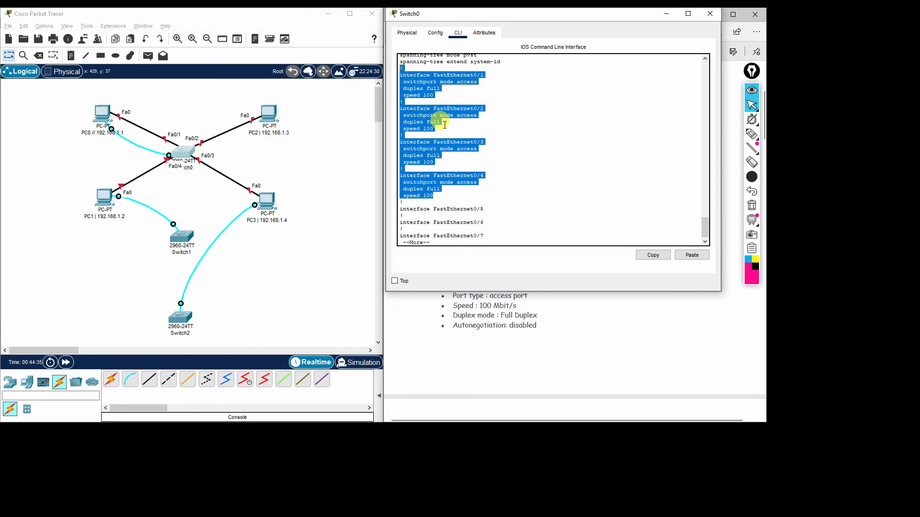
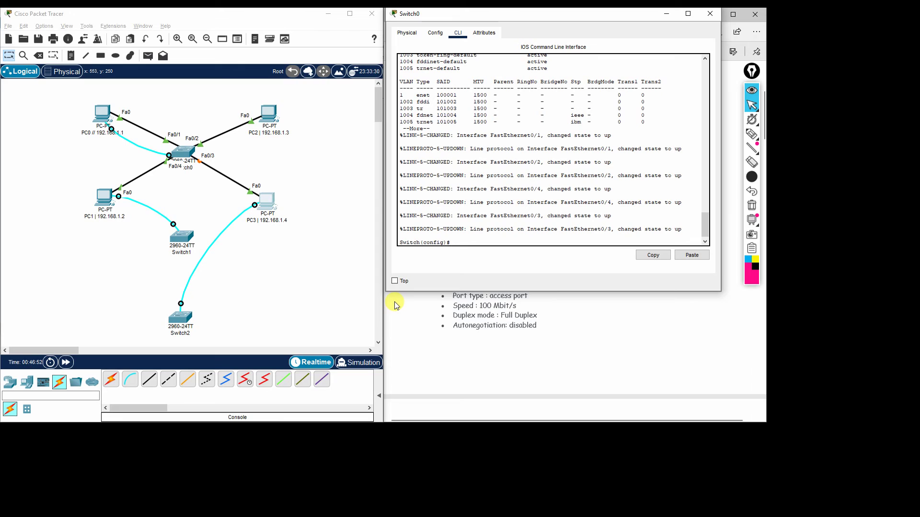
Run do show ip int br on Switch0 and check the status of its interfaces.
type("do show ip int br")
key("Return")
left_click_drag(659, 122, 468, 144)
left_click(497, 187)
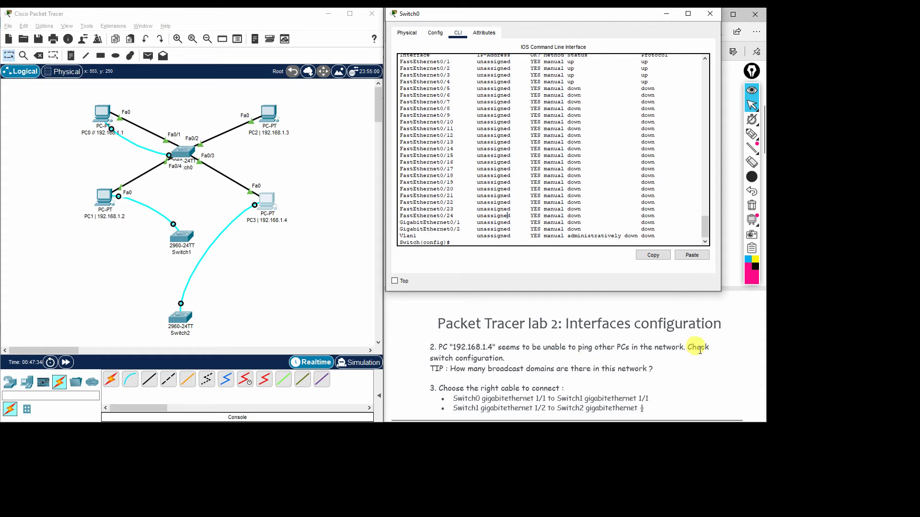
Open the Command Prompt of PC3 and place its window over the Switch0 window.
left_click(267, 202)
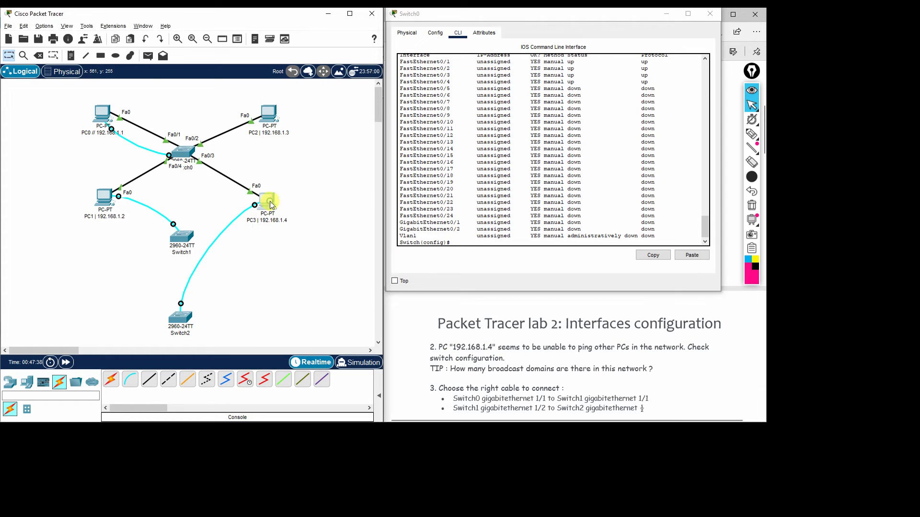
left_click(333, 94)
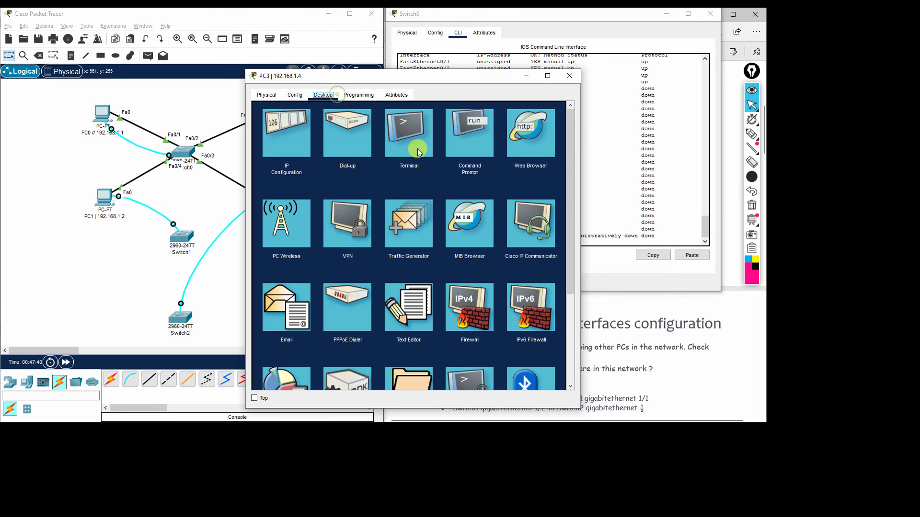
left_click(469, 144)
left_click_drag(428, 77, 571, 17)
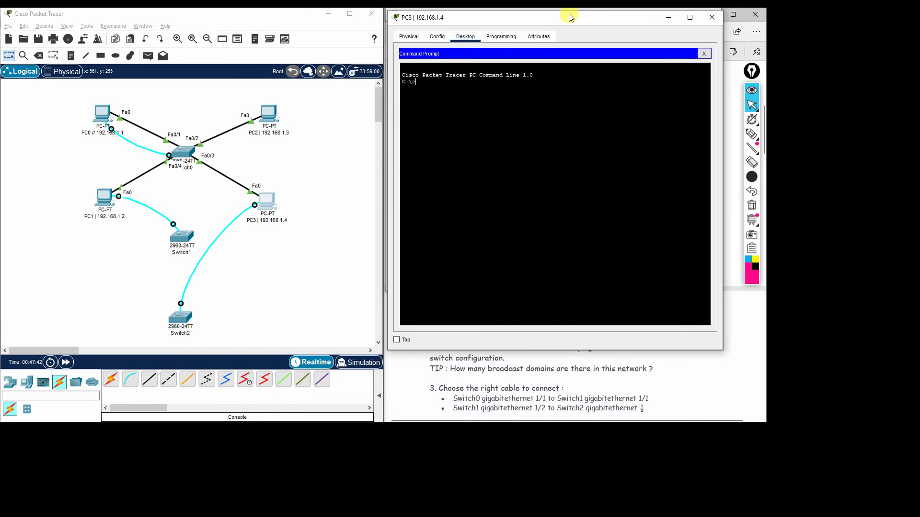
Ping 192.168.1.1 and 192.168.1.2 from PC3.
left_click(548, 136)
type("pin")
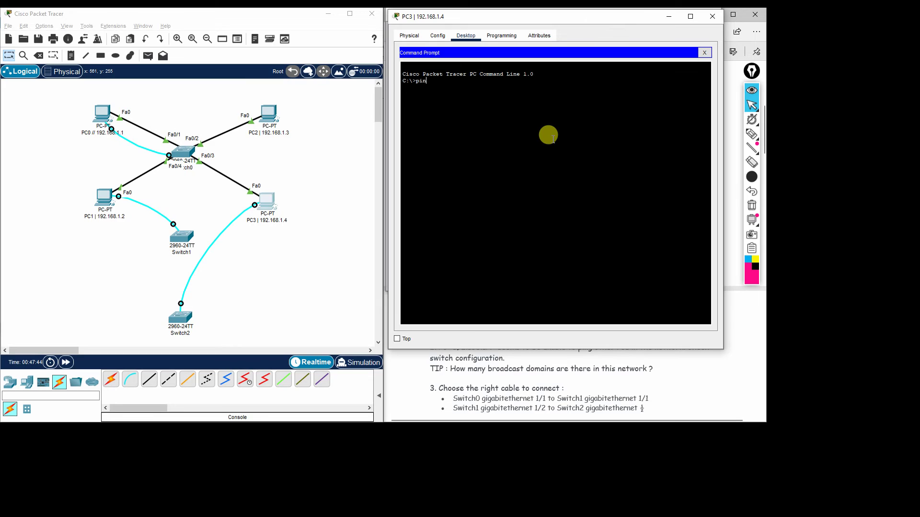
type("g 192.168.1.1")
key("Return")
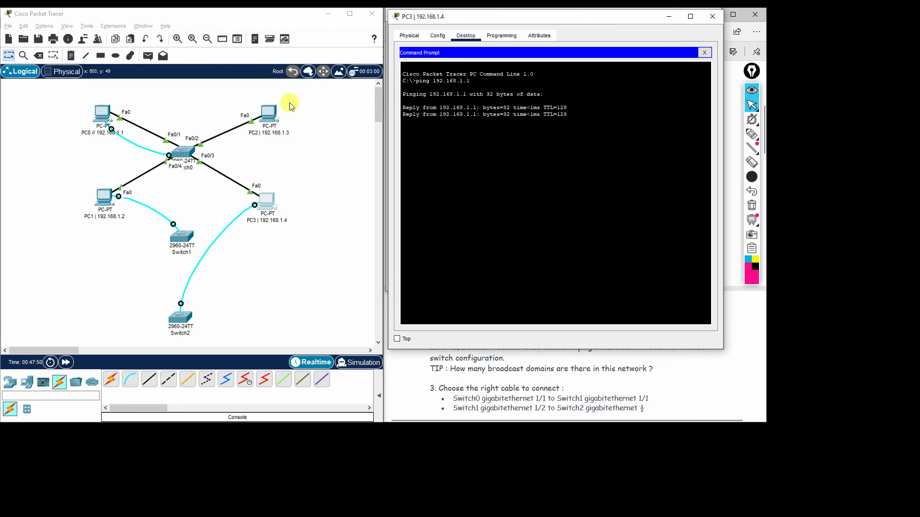
key("Up")
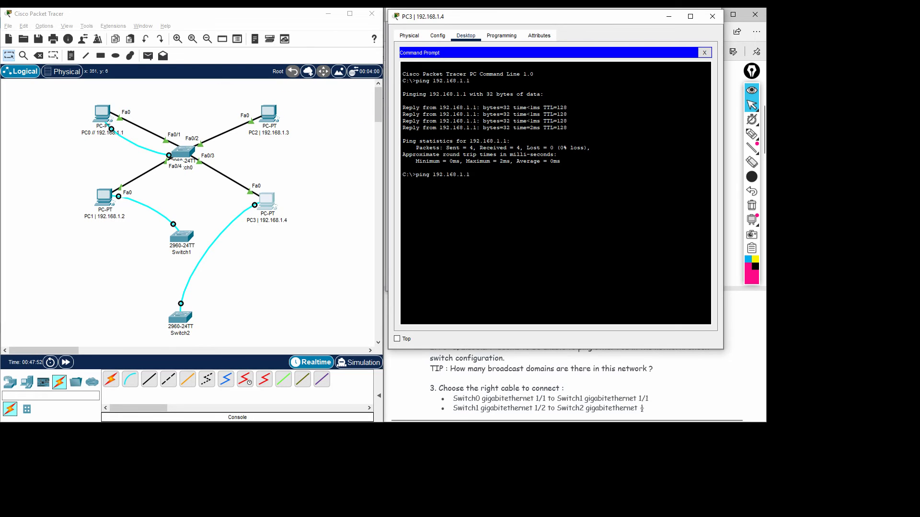
key("Return")
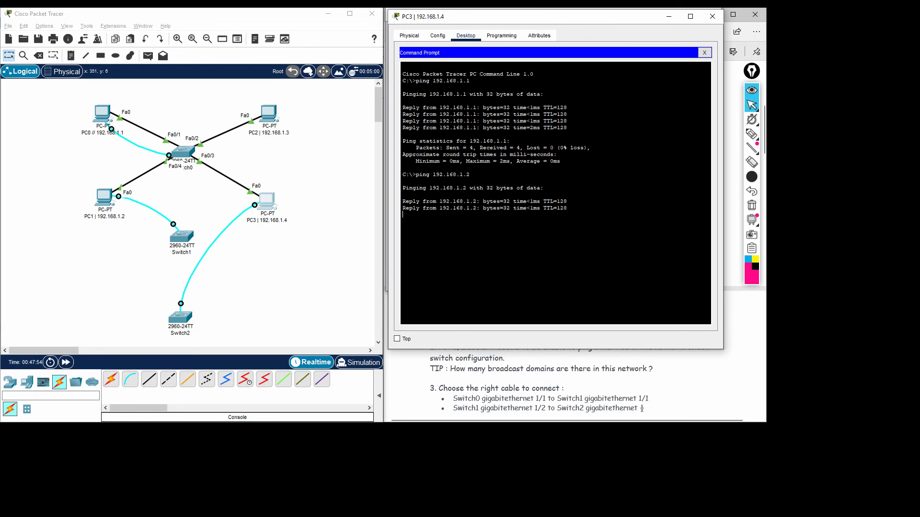
Ping 192.168.1.4 and 192.168.1.3 from PC3.
key("Up")
key("BackSpace")
type("4")
key("Return")
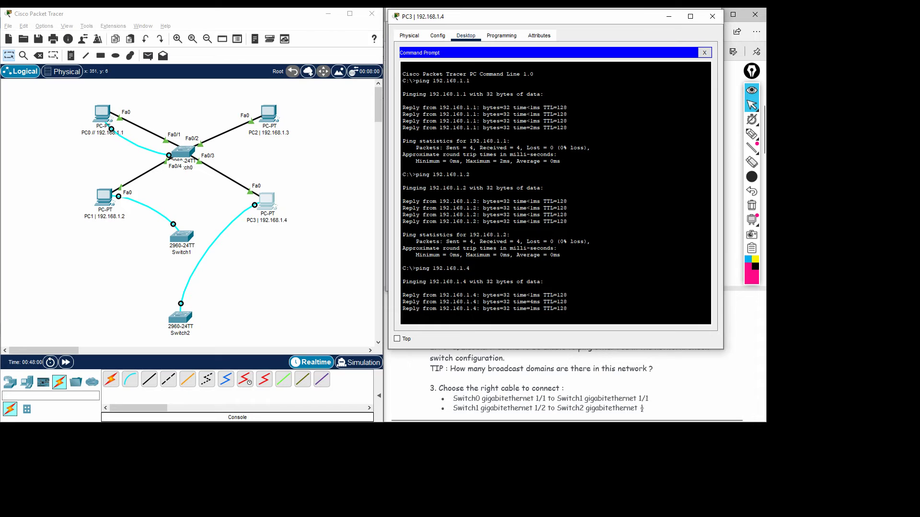
key("Up")
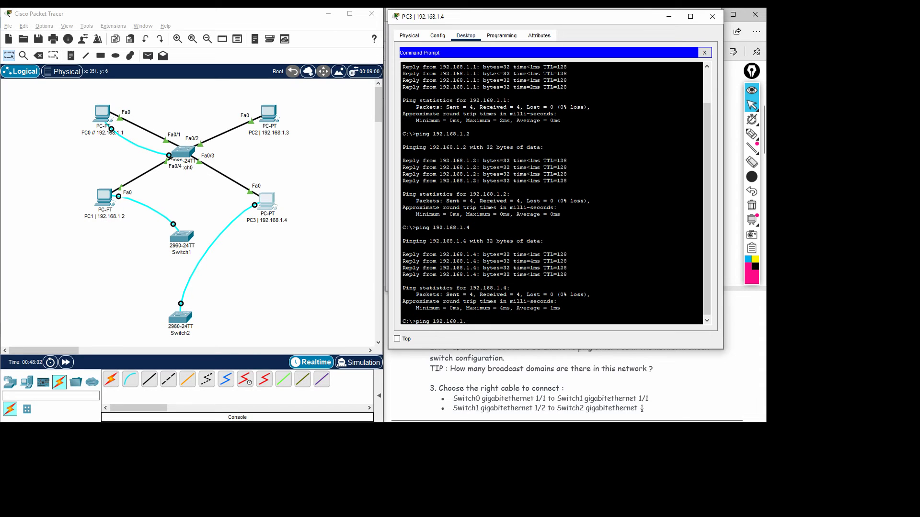
type("3")
key("Return")
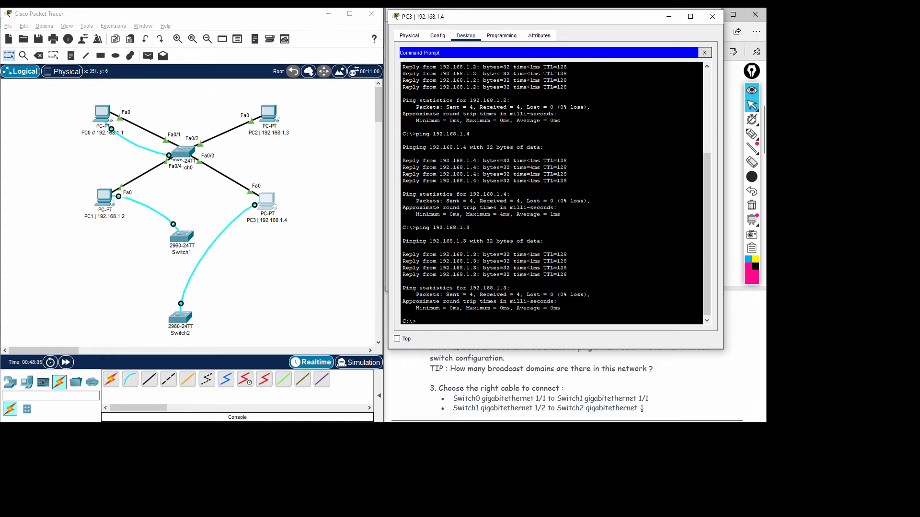
Run arp -a on PC3 and examine the address entries in its ARP table.
type("rp -a")
key("Return")
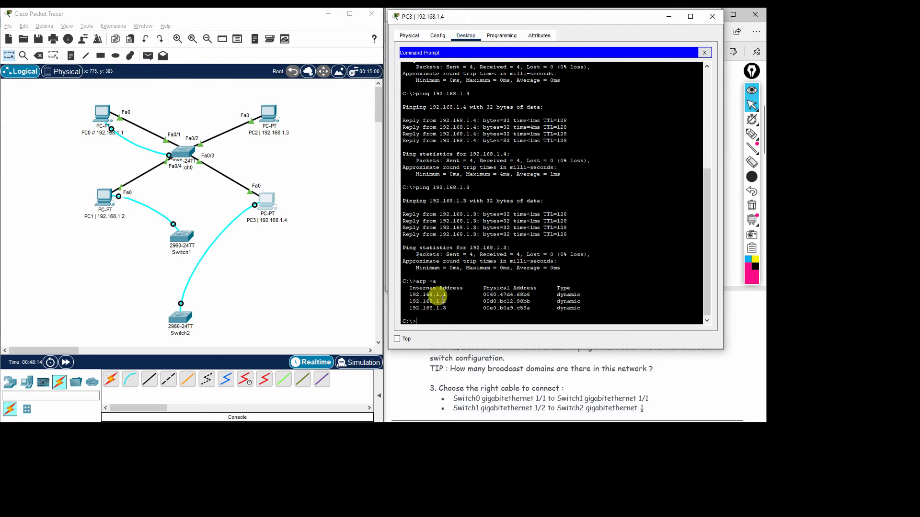
left_click_drag(407, 294, 586, 304)
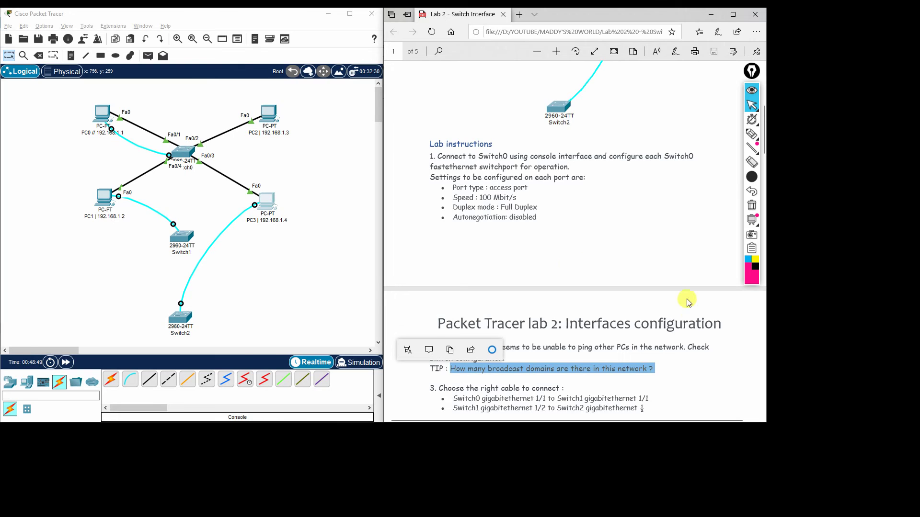
Connect GigabitEthernet0/1 of Switch0 to GigabitEthernet0/1 of Switch1 with a Copper Cross-Over cable, following task 3 of the lab.
left_click(649, 358)
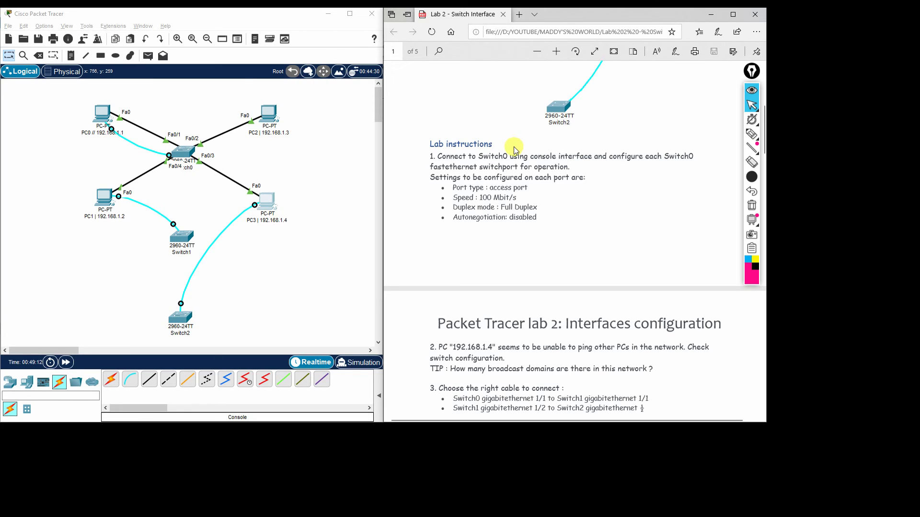
scroll(513, 211, "down", 3)
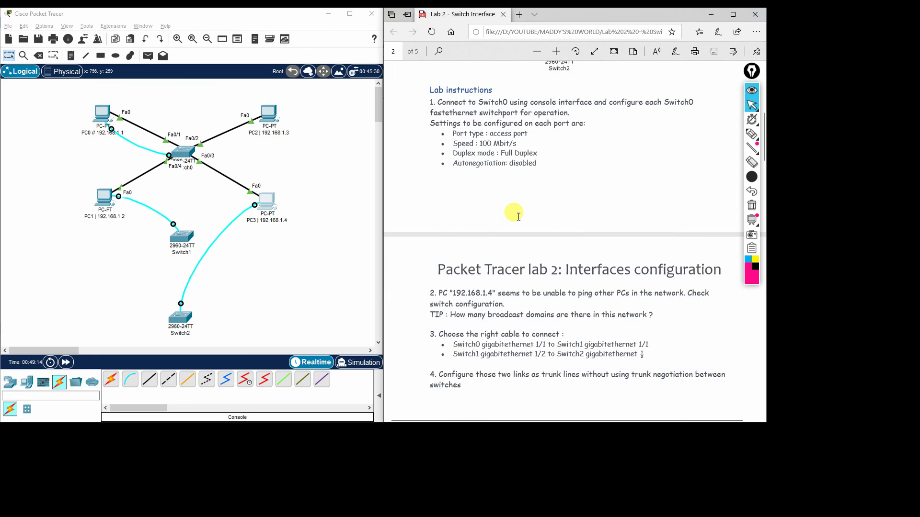
left_click_drag(438, 280, 654, 292)
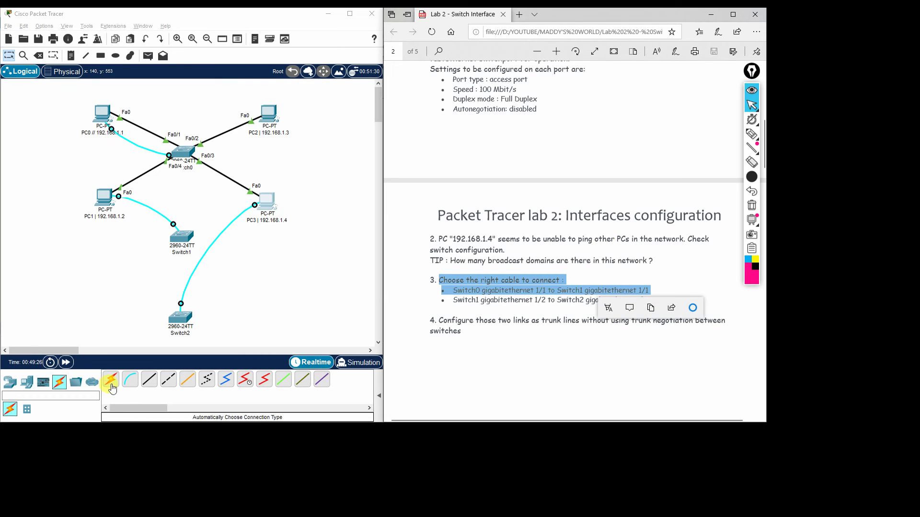
left_click(169, 379)
left_click(185, 154)
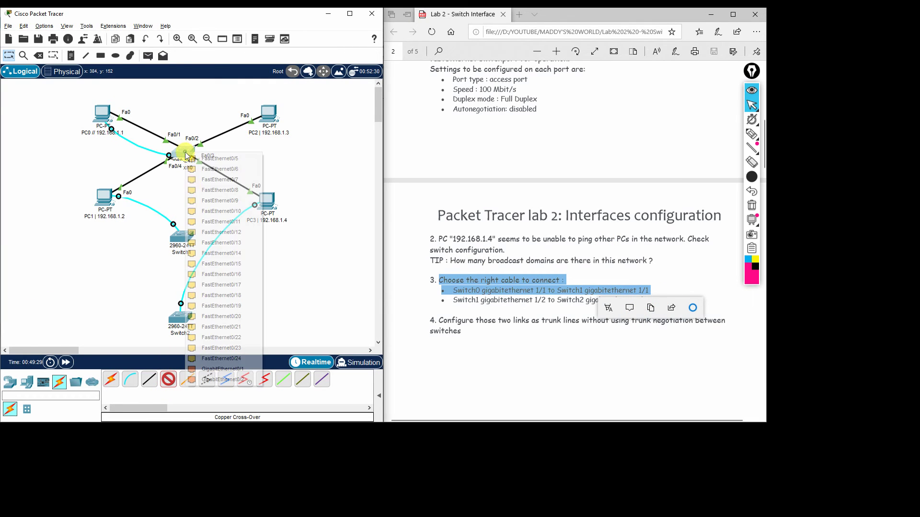
left_click(222, 369)
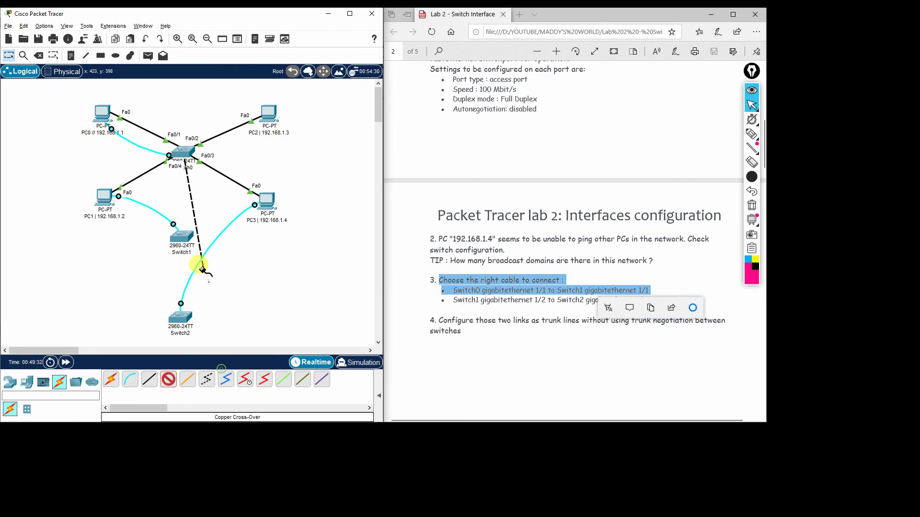
left_click(178, 236)
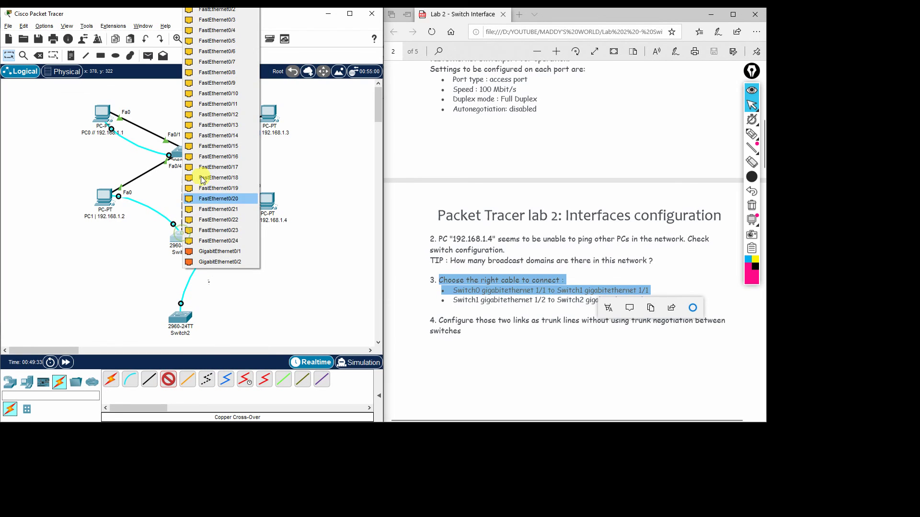
left_click(225, 251)
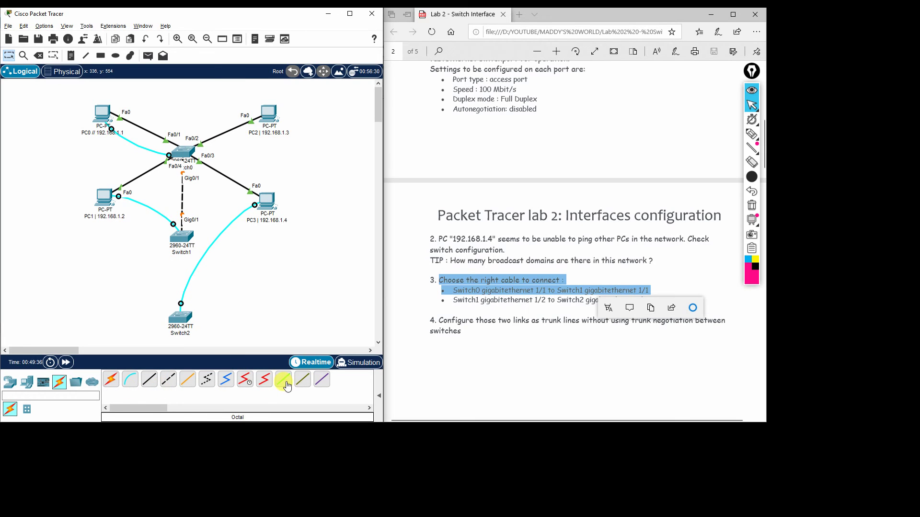
Connect GigabitEthernet0/2 of Switch1 to GigabitEthernet0/2 of Switch2 with a Copper Cross-Over cable.
left_click(169, 380)
left_click(186, 241)
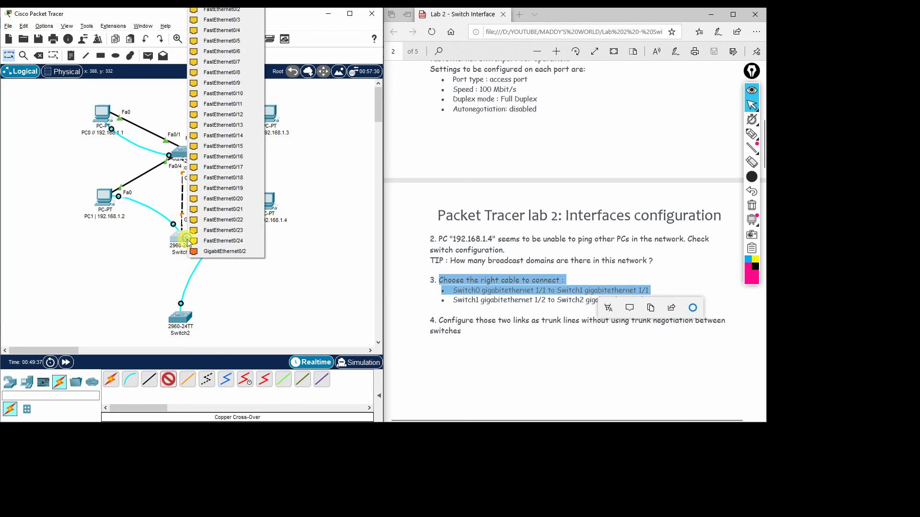
left_click(224, 251)
left_click(181, 317)
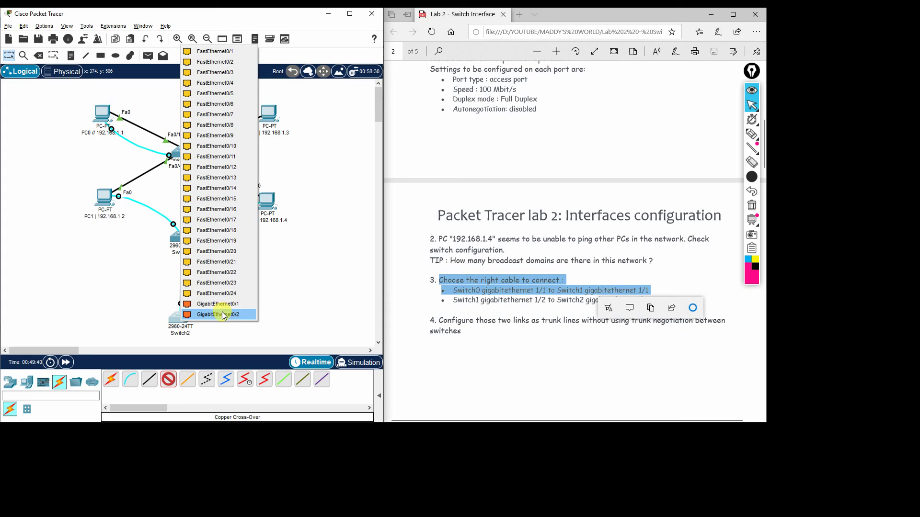
left_click(222, 315)
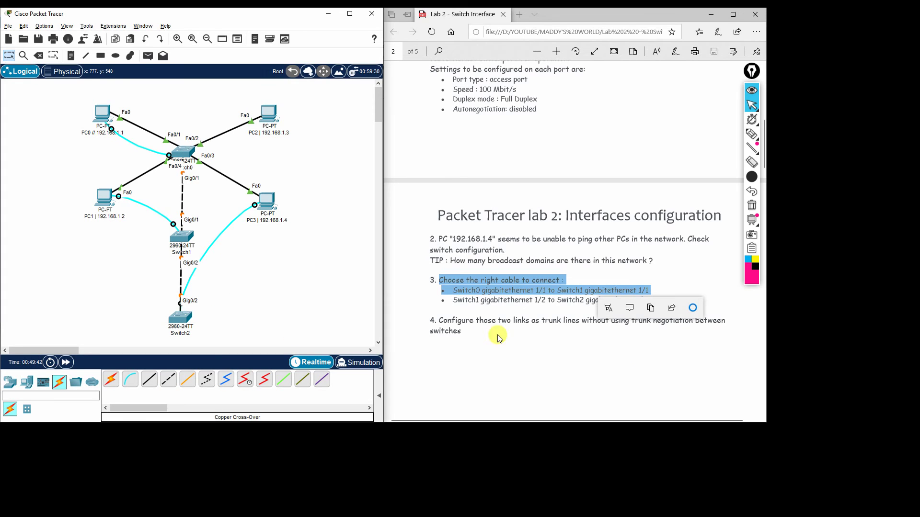
left_click(623, 361)
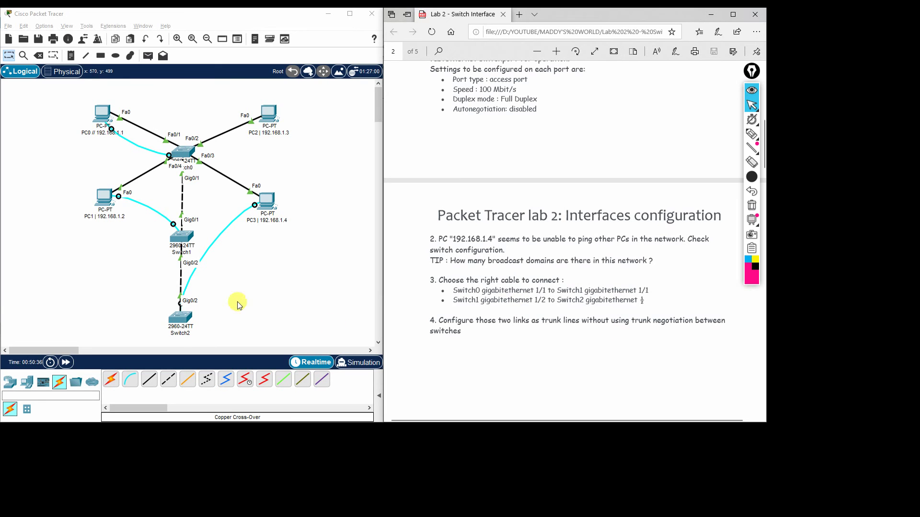
Open Switch0's command line and enter interface configuration mode for gi 0/1.
left_click(186, 156)
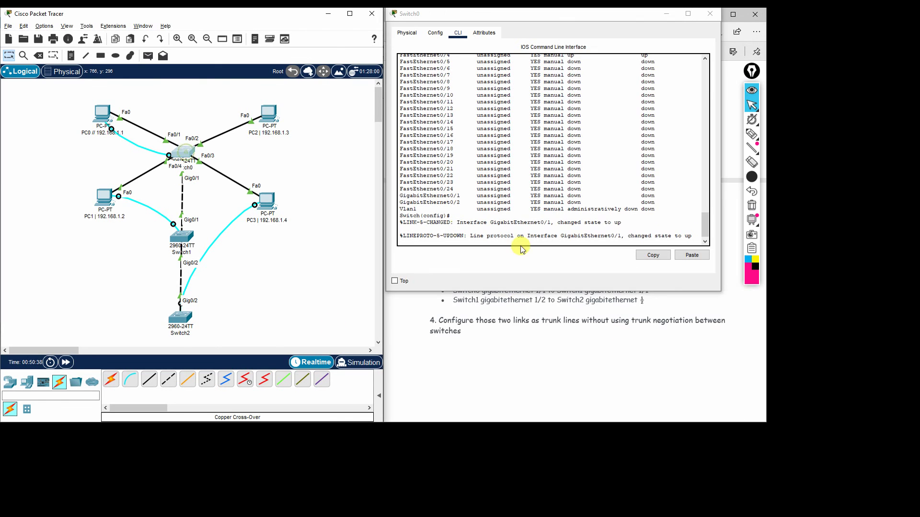
key("Return")
key("Return")
key("Return")
key("Return")
key("Return")
key("Return")
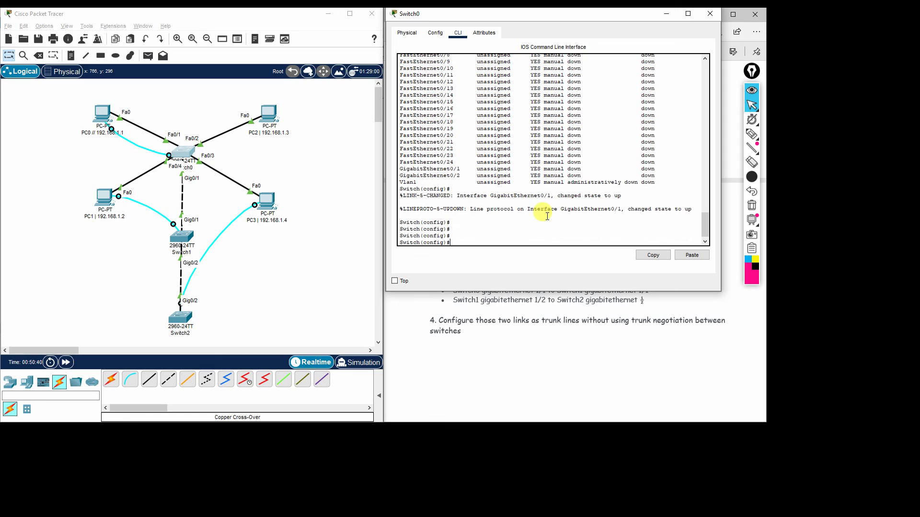
type("interface gi 0/1")
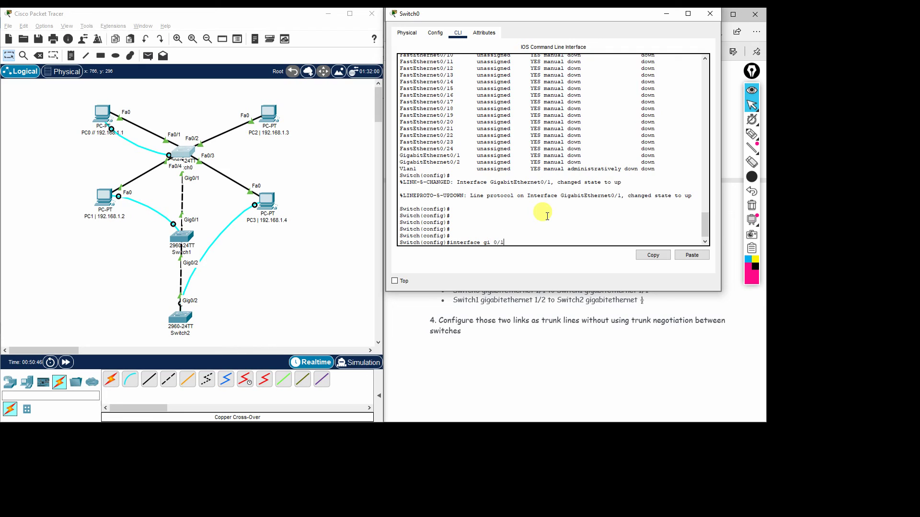
key("Return")
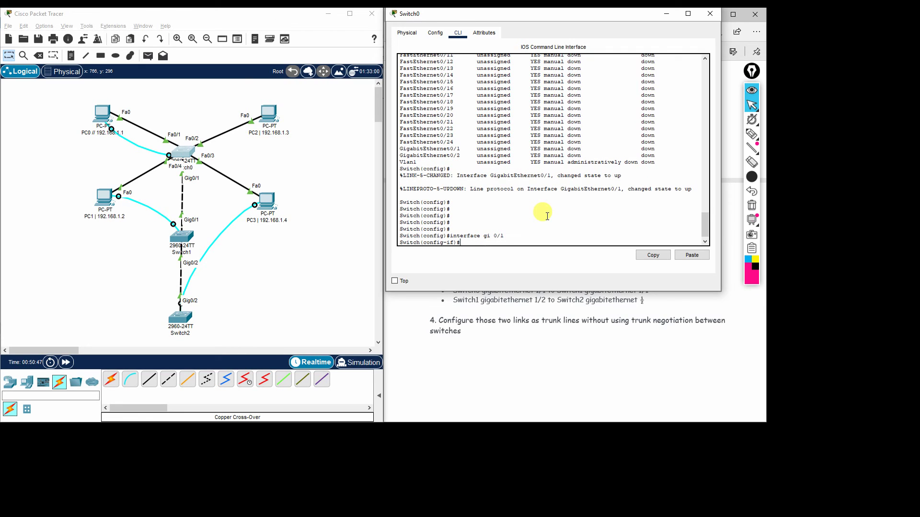
Set Switch0's GigabitEthernet0/1 to trunk mode with switchport mode trunk.
type("switchp")
key("Tab")
type("mo")
key("Tab")
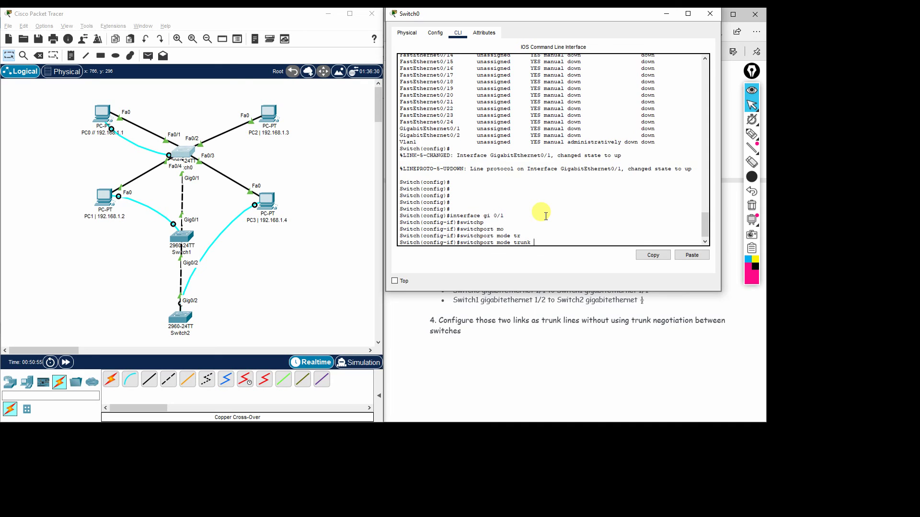
type("tr")
key("Tab")
key("Return")
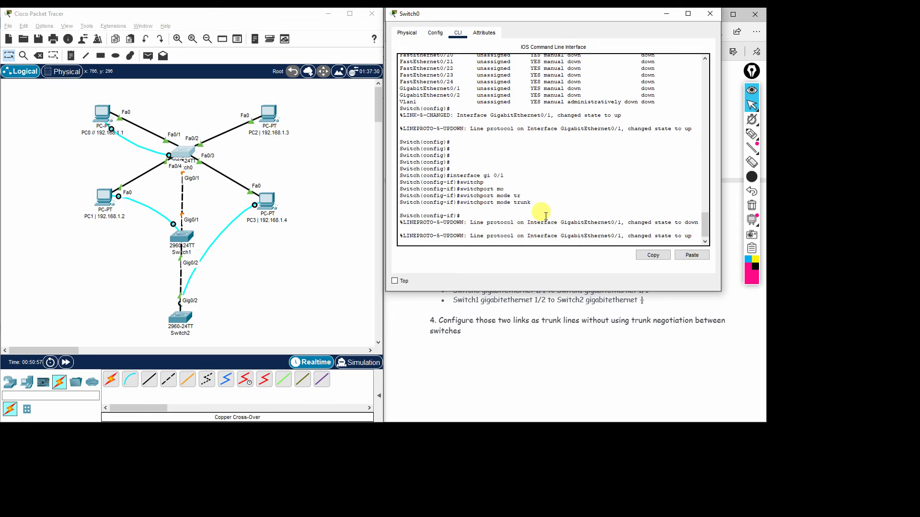
key("Return")
key("Return")
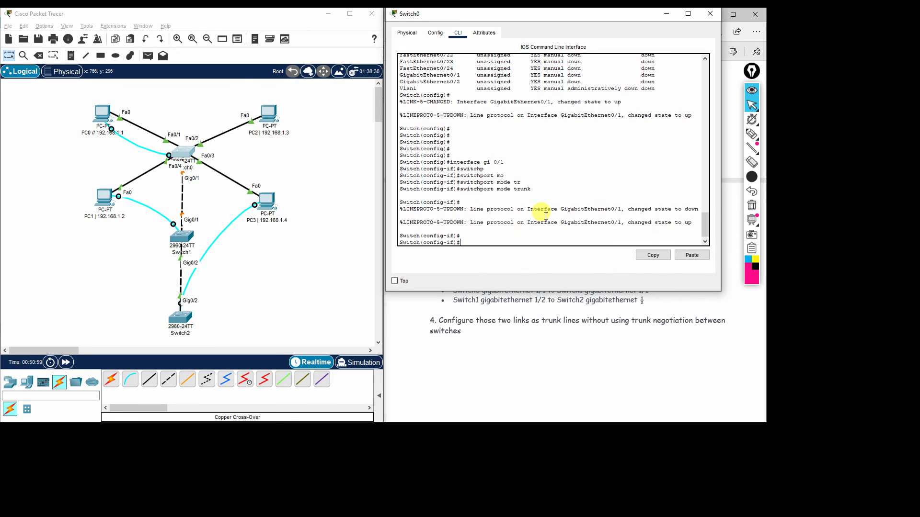
Open Switch1's command line and enter interface configuration mode for gigabitEthernet 0/1.
left_click(186, 237)
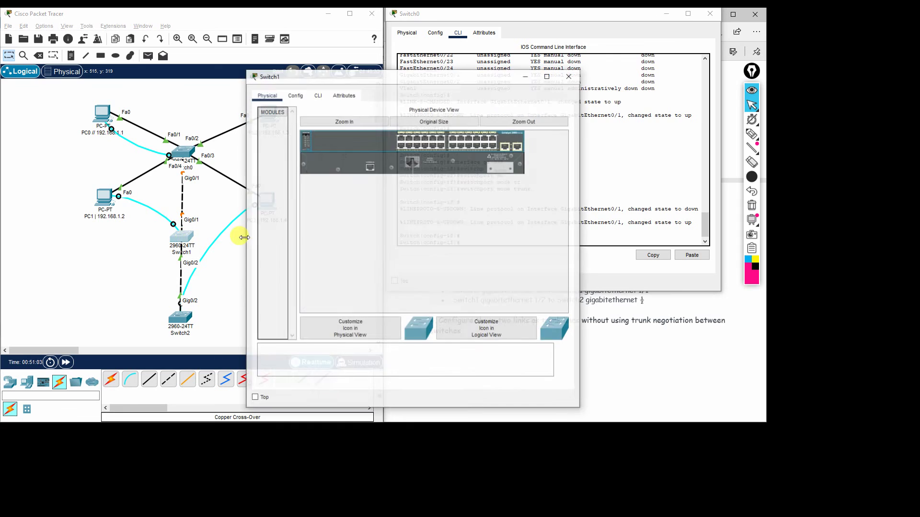
left_click(318, 95)
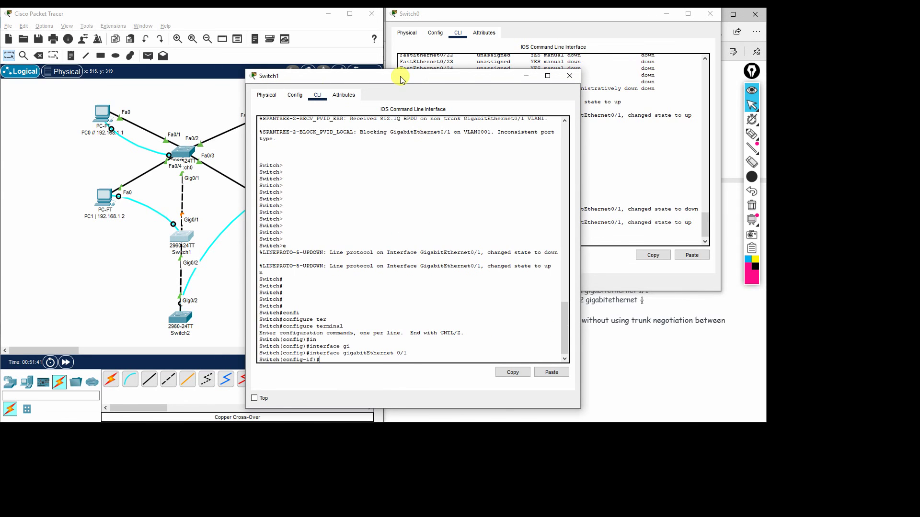
left_click_drag(401, 76, 411, 48)
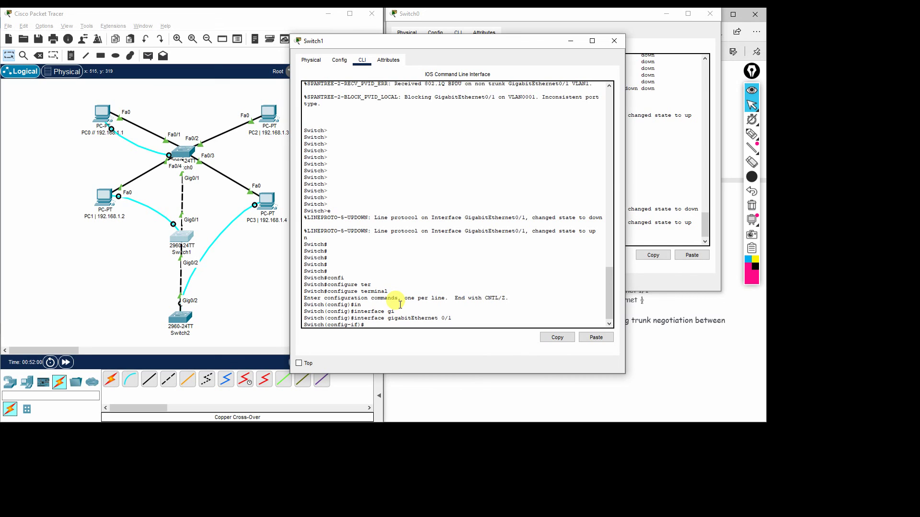
Set Switch1's GigabitEthernet0/1 to trunk mode with switchport mode trunk.
type("swic")
key("BackSpace")
type("t")
key("Tab")
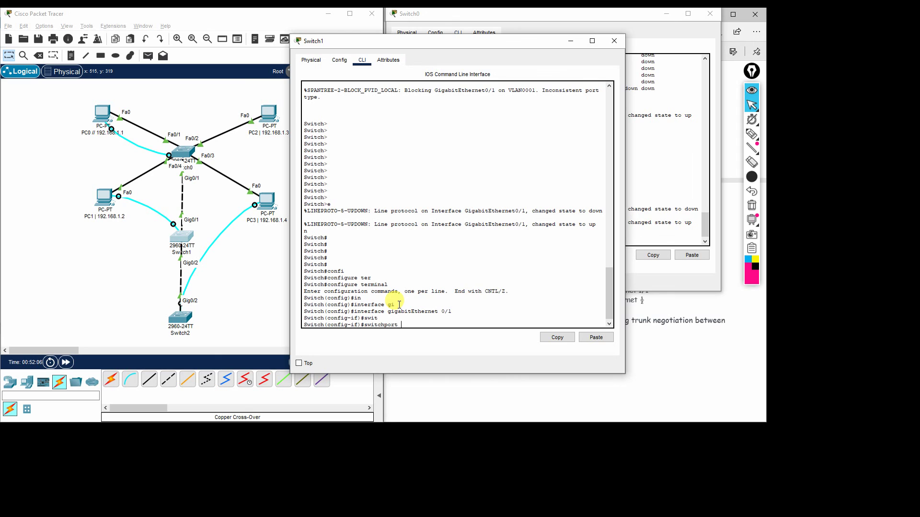
type("mo")
key("Tab")
type("tr")
key("Tab")
key("Return")
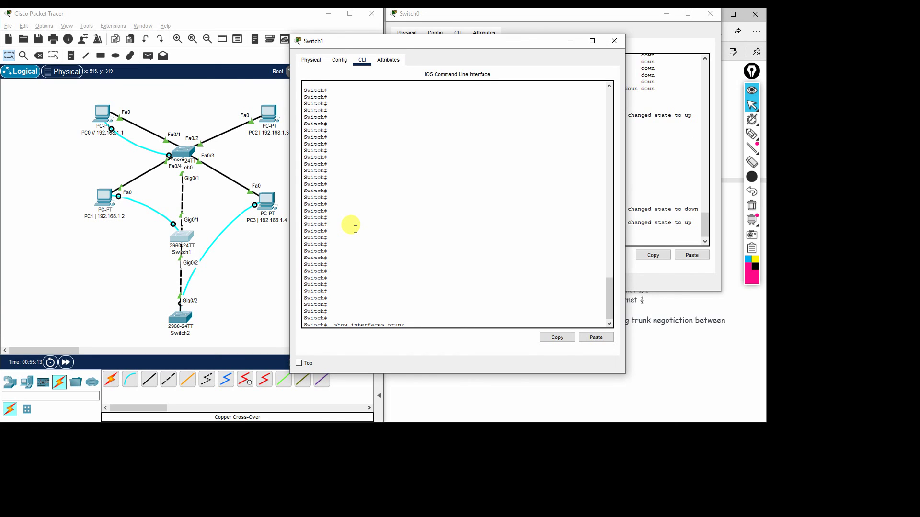
Run show interfaces trunk on Switch1 and examine the VLANs allowed on the trunk.
key("Return")
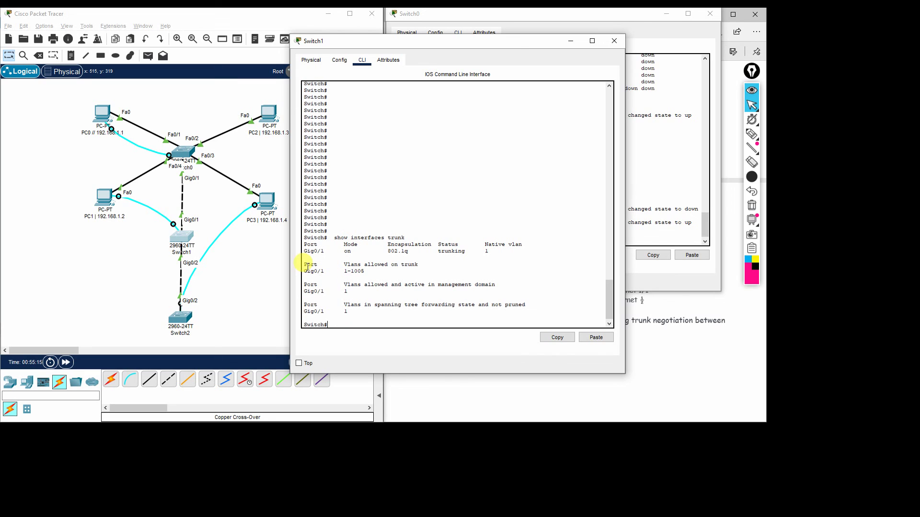
left_click_drag(306, 264, 371, 272)
left_click(377, 271)
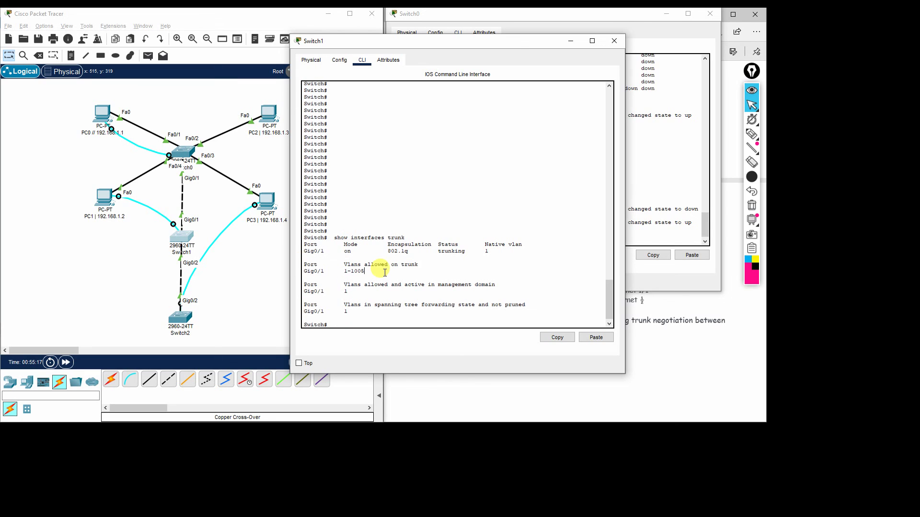
left_click_drag(398, 270, 309, 263)
left_click(396, 274)
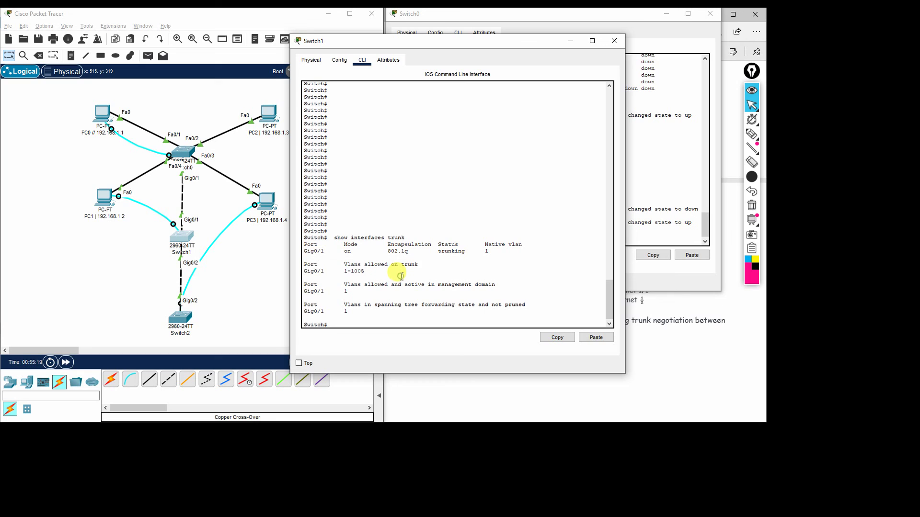
Run show vlan on Switch1 and compare its VLAN port list with the VLANs allowed on the trunk.
type("show vlan")
key("Return")
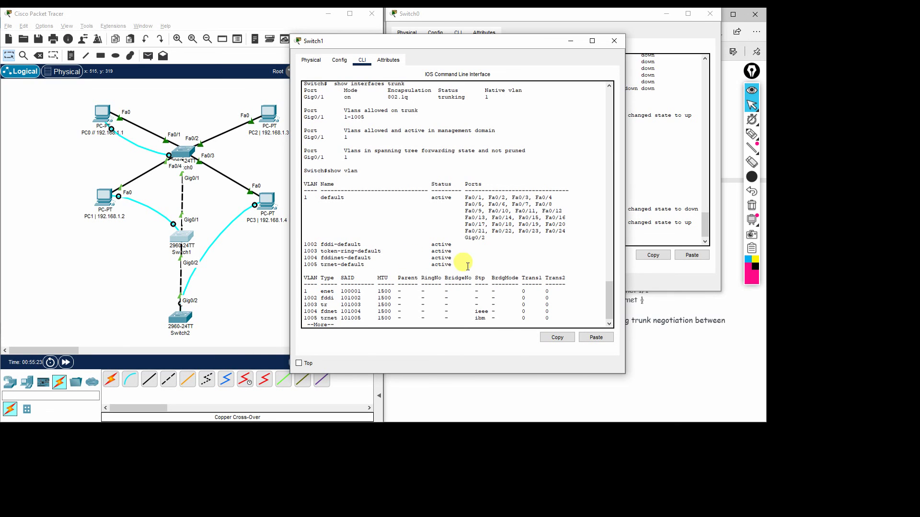
left_click_drag(305, 171, 554, 238)
left_click(542, 235)
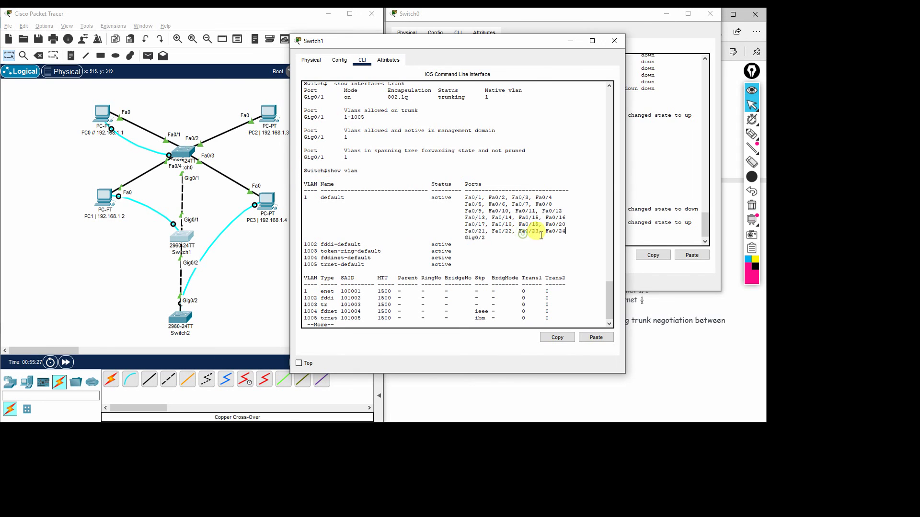
triple_click(472, 239)
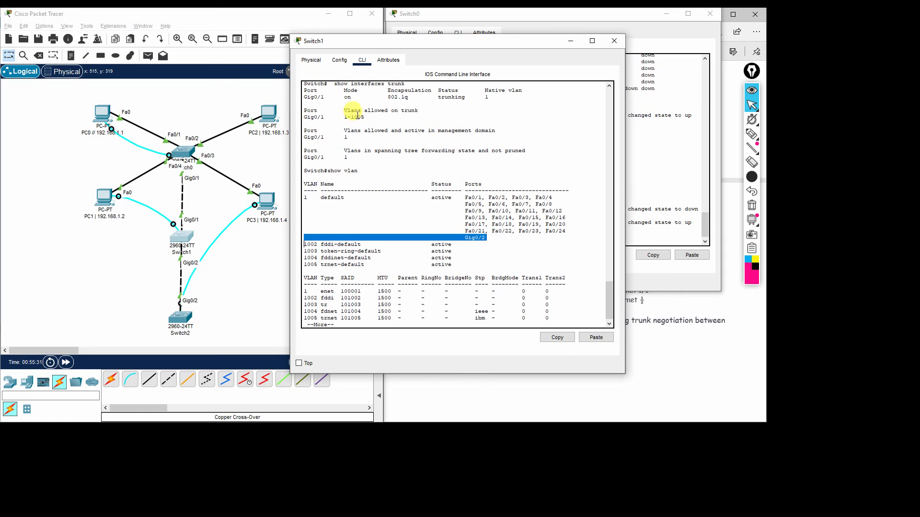
left_click_drag(343, 117, 366, 118)
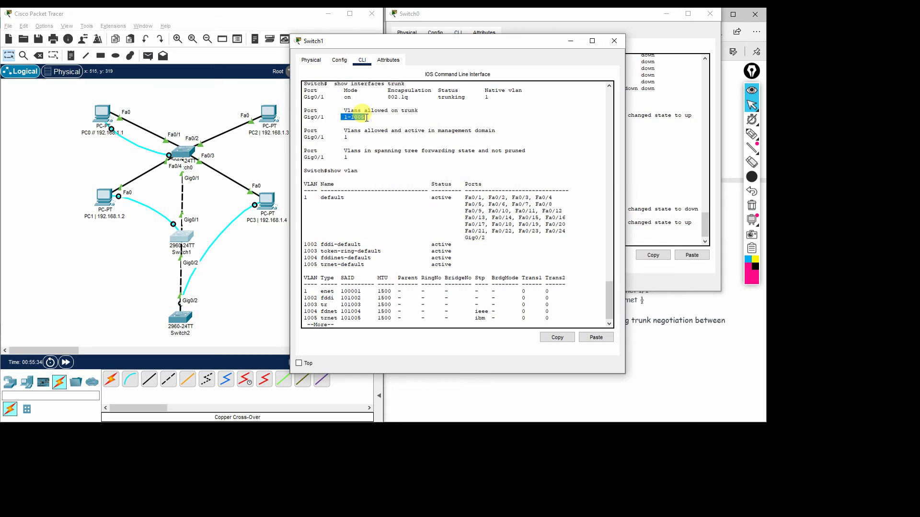